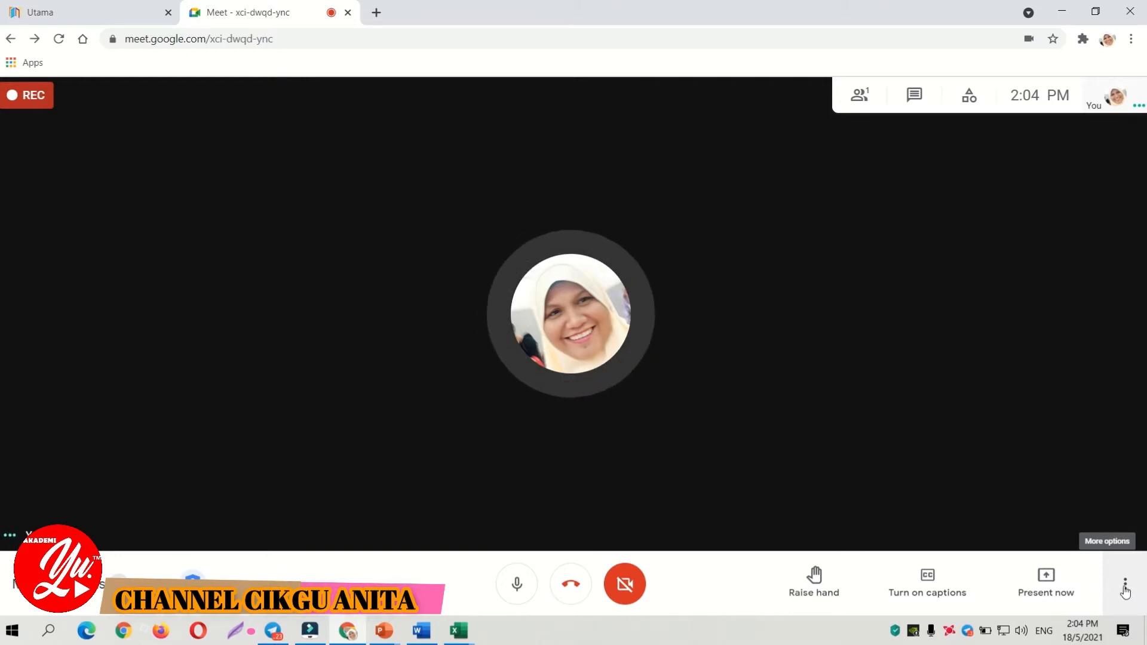
- Start a new whiteboard Jam from the meeting and maximize its window
click(1125, 591)
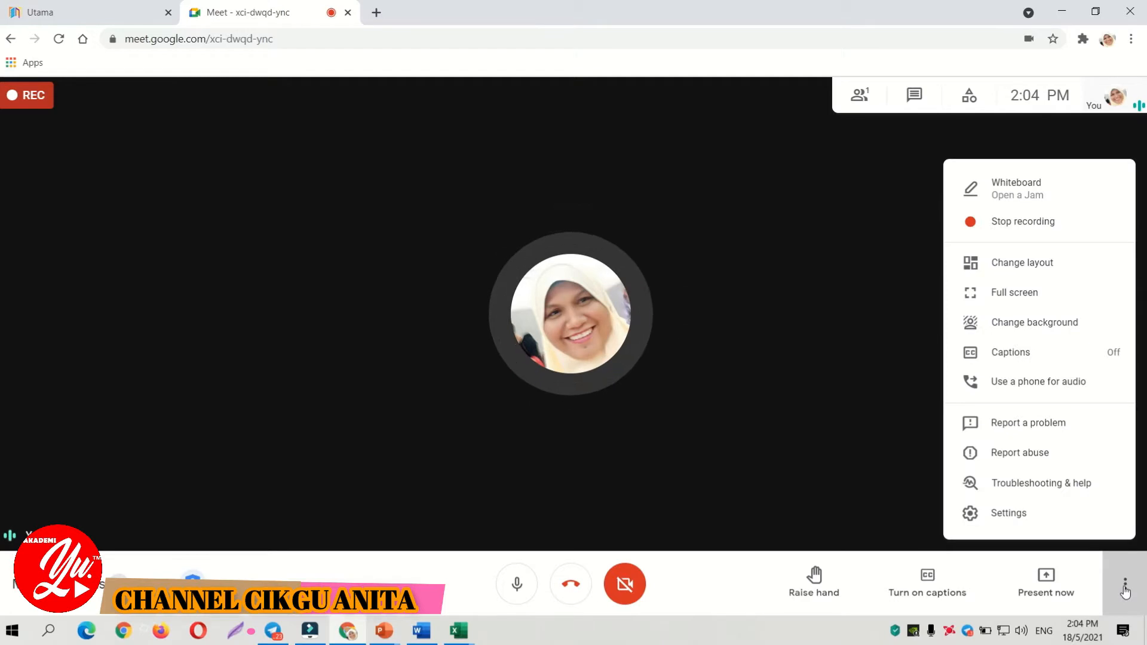
click(1057, 197)
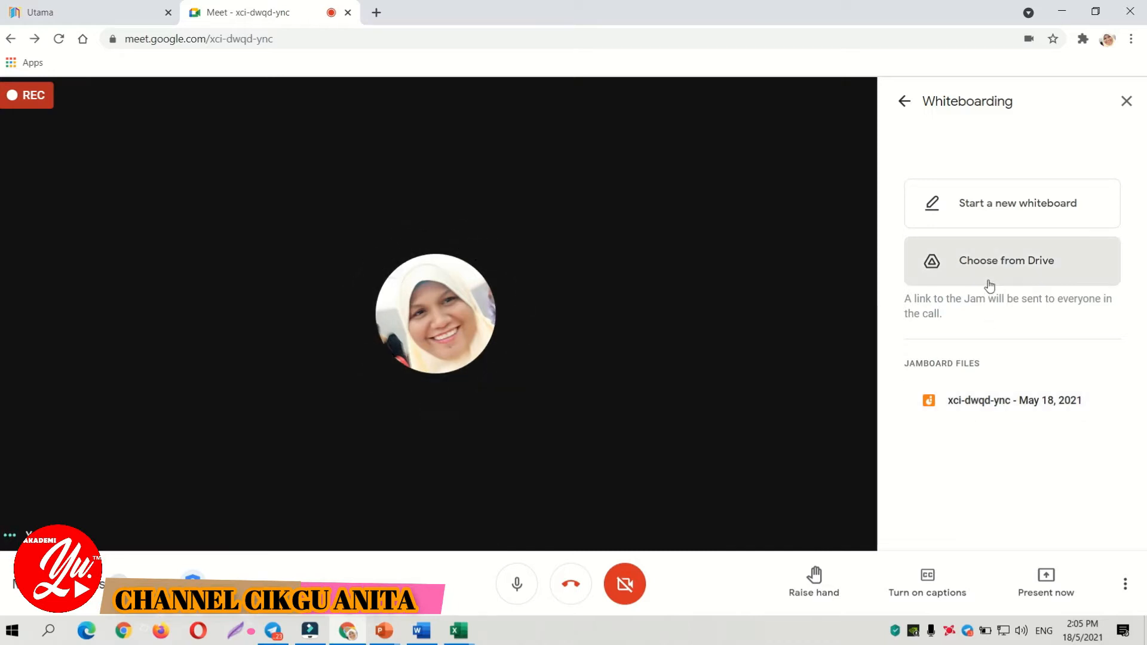
click(1006, 208)
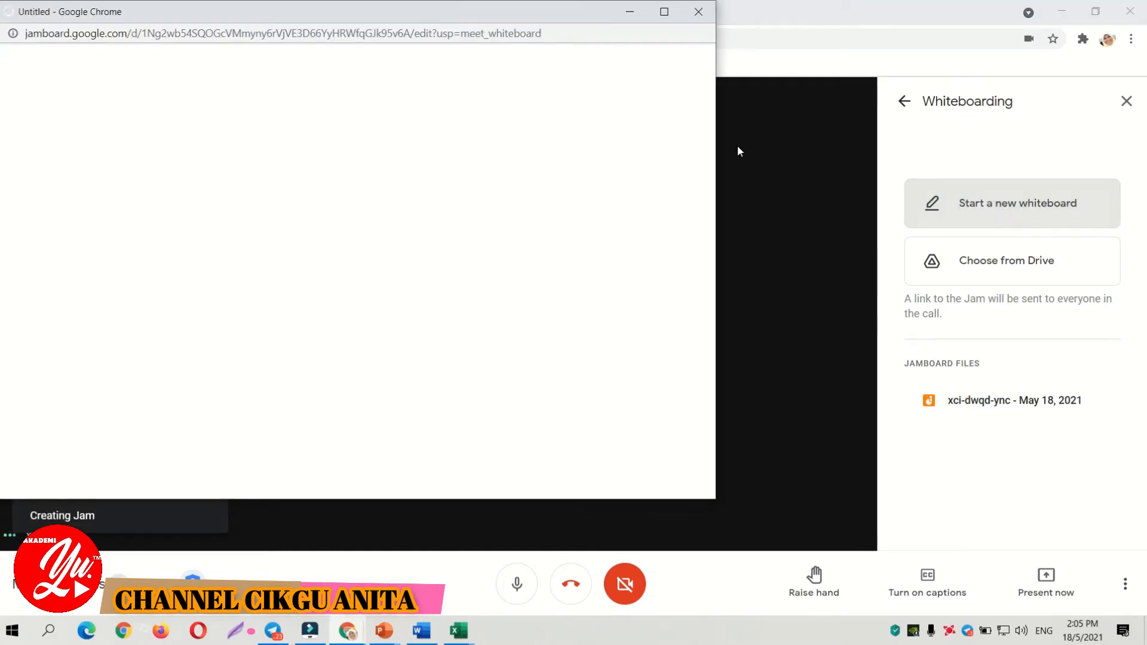
click(663, 11)
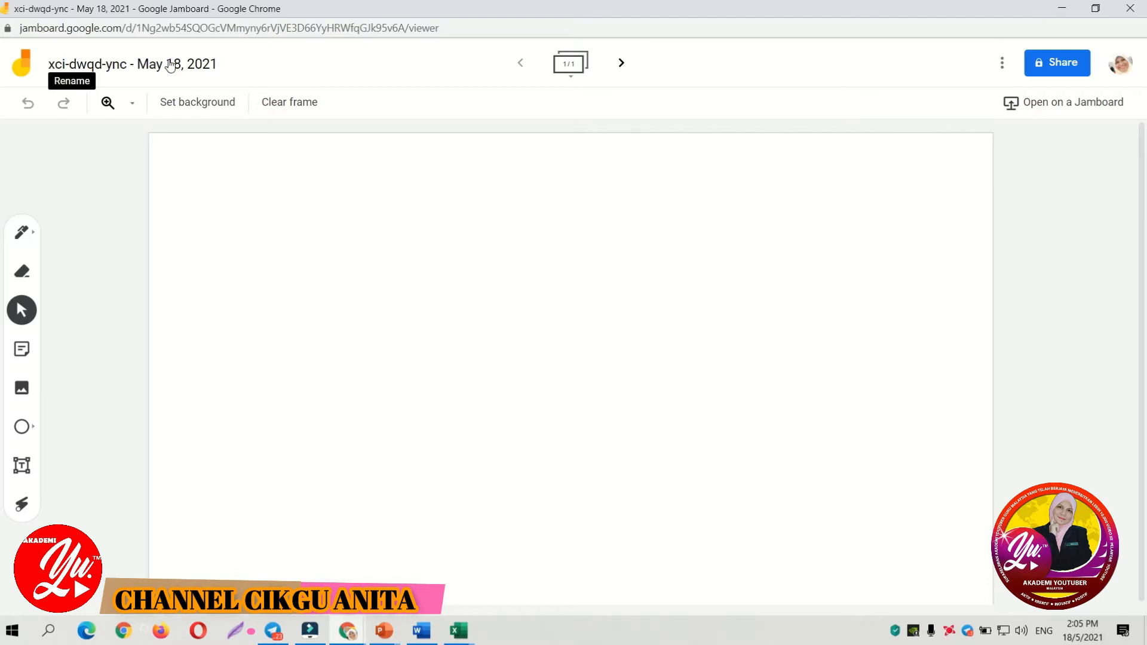
- Open the Jam's name for editing and keep the existing name
click(129, 62)
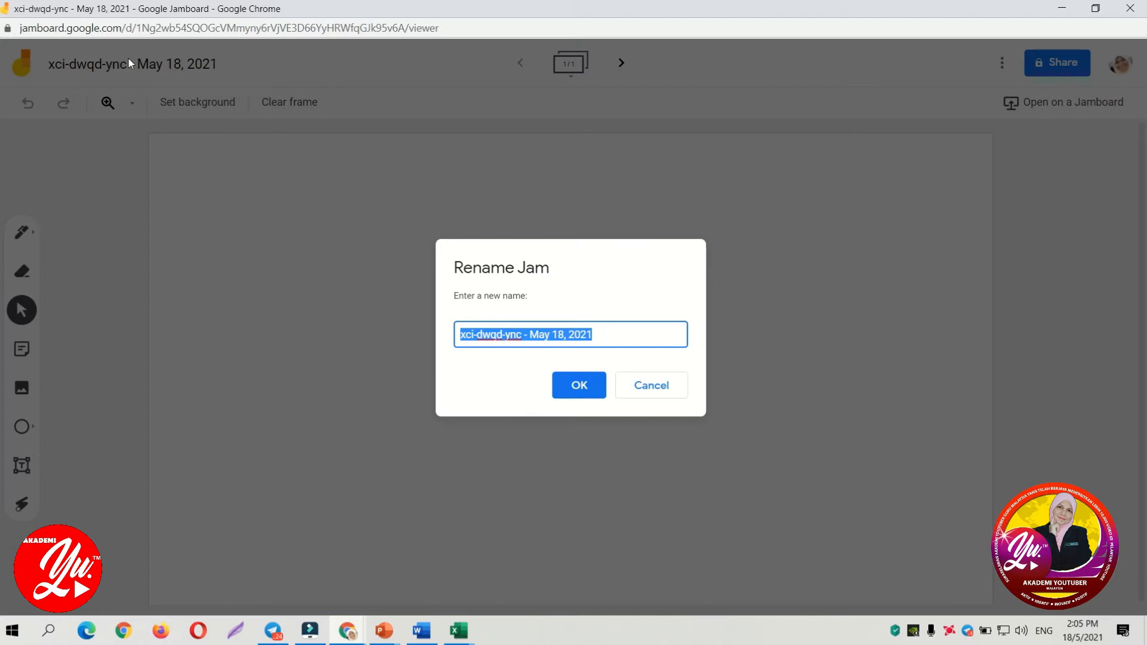
click(586, 389)
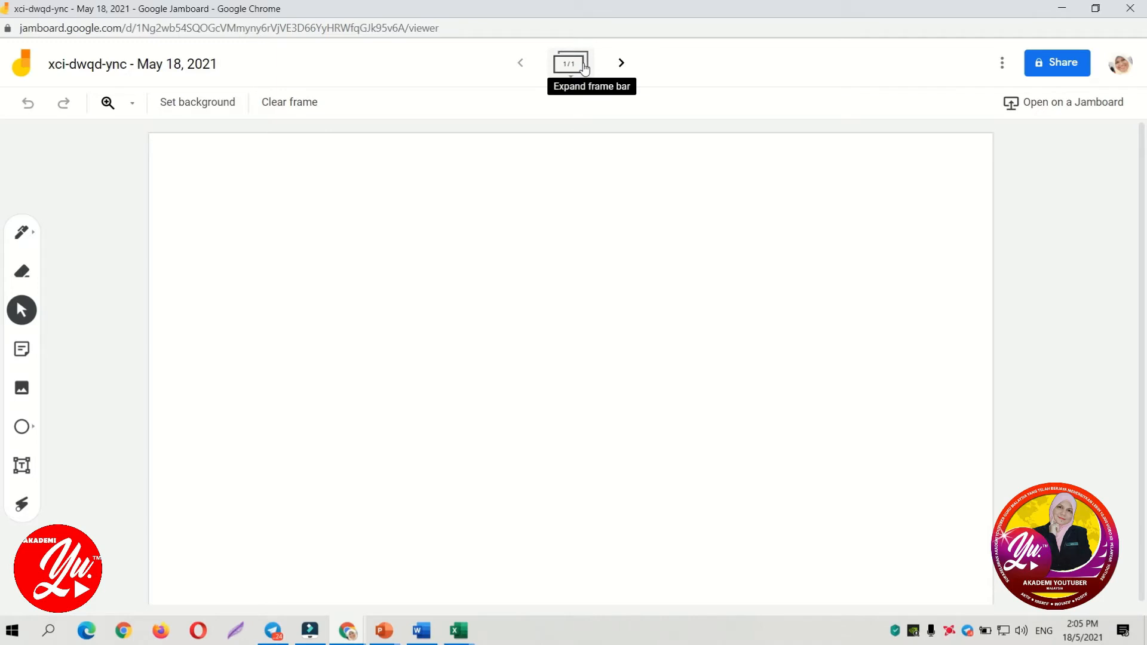
- Add eight blank frames to the Jam
click(622, 69)
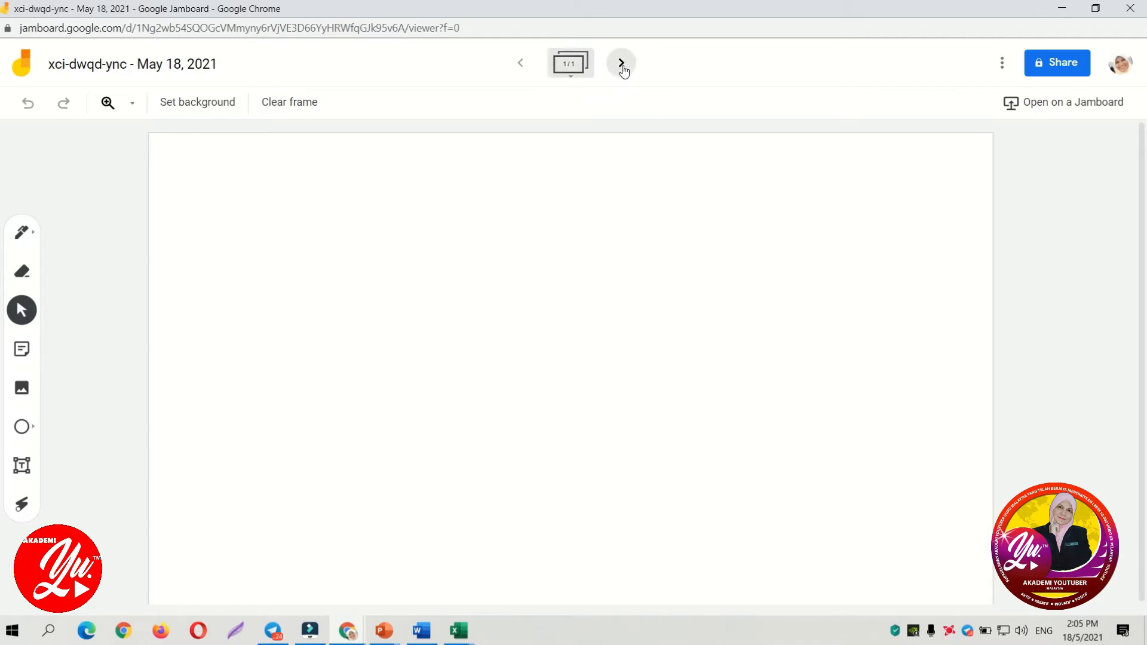
click(623, 71)
click(624, 71)
click(623, 71)
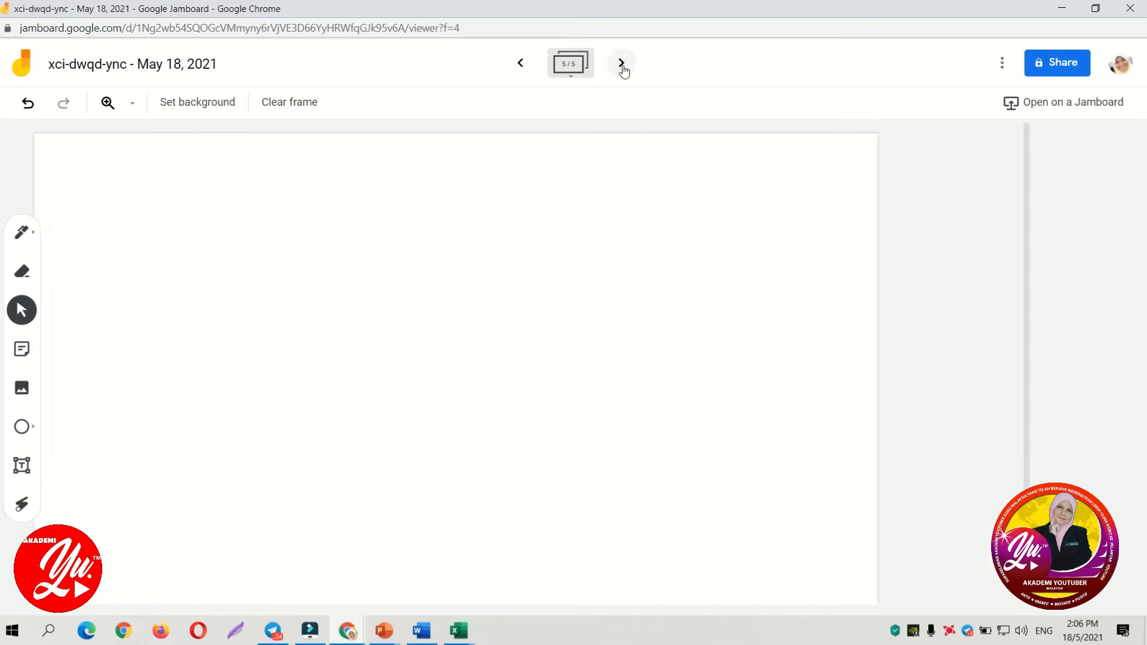
click(624, 71)
click(623, 71)
click(623, 71)
click(624, 71)
- Go back through the frames to the first one
click(524, 66)
click(524, 65)
click(524, 66)
click(525, 66)
click(524, 65)
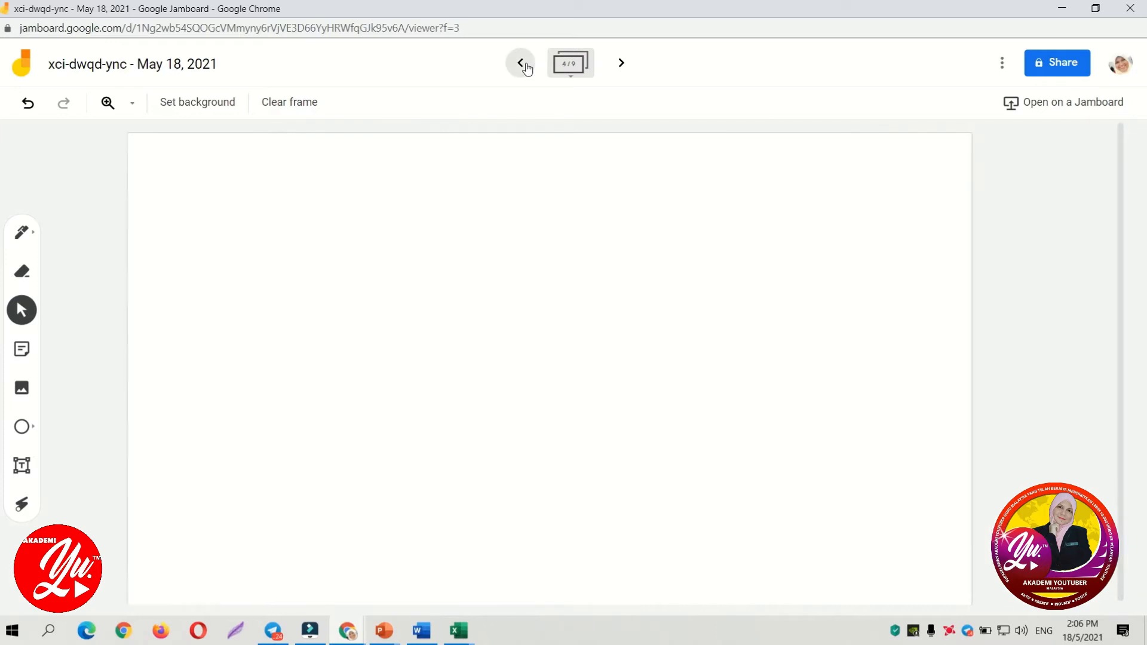
click(524, 66)
click(524, 65)
click(525, 66)
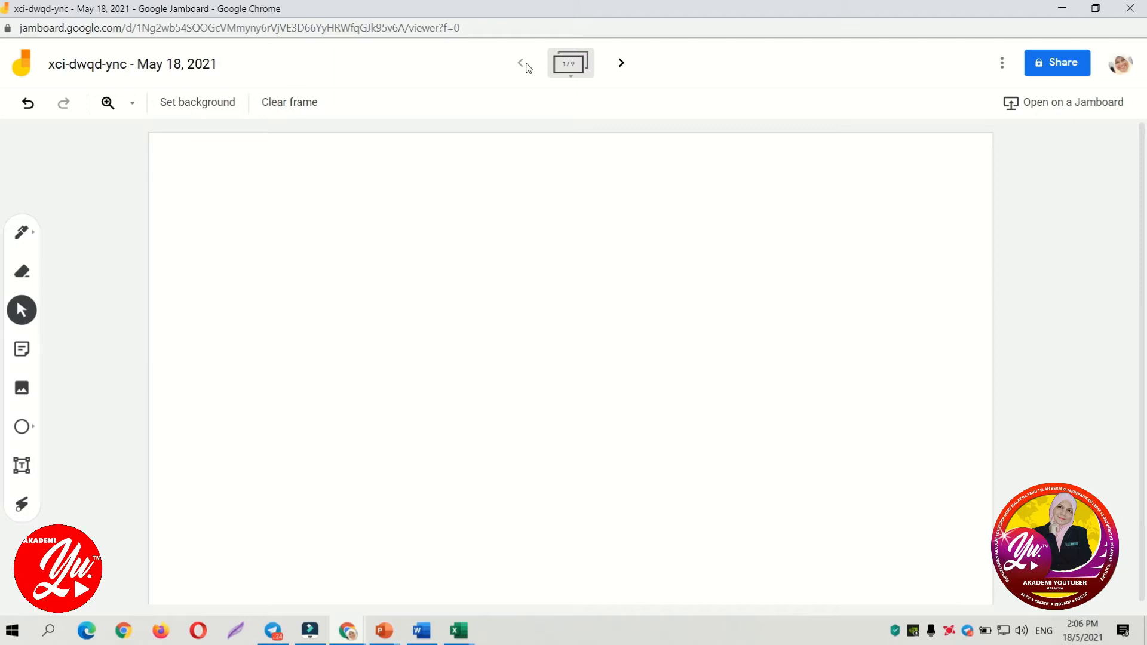
- Examine the Jam's additional actions, the option to open it on a Jamboard, and the available zoom levels
click(1004, 70)
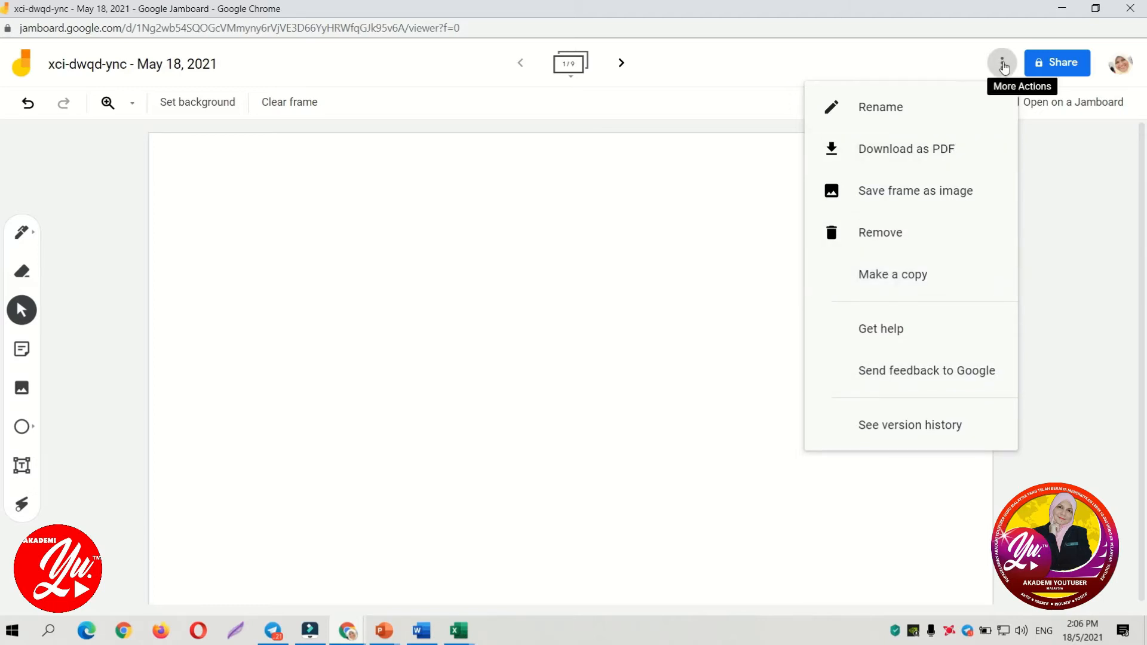
click(1003, 64)
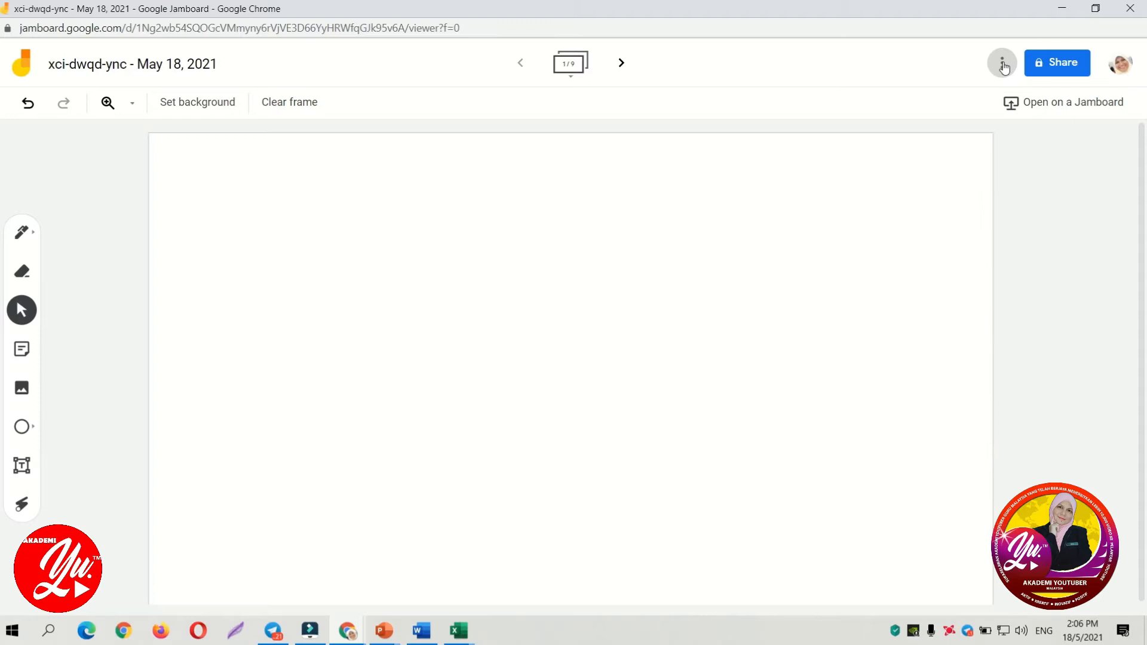
click(1038, 111)
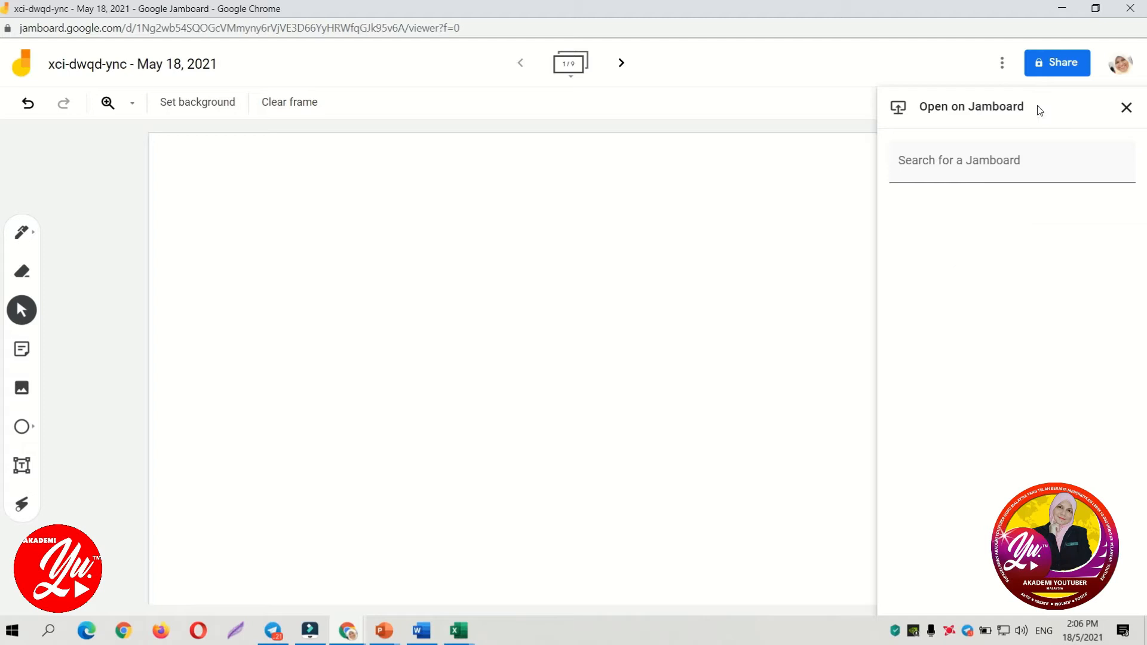
click(1126, 108)
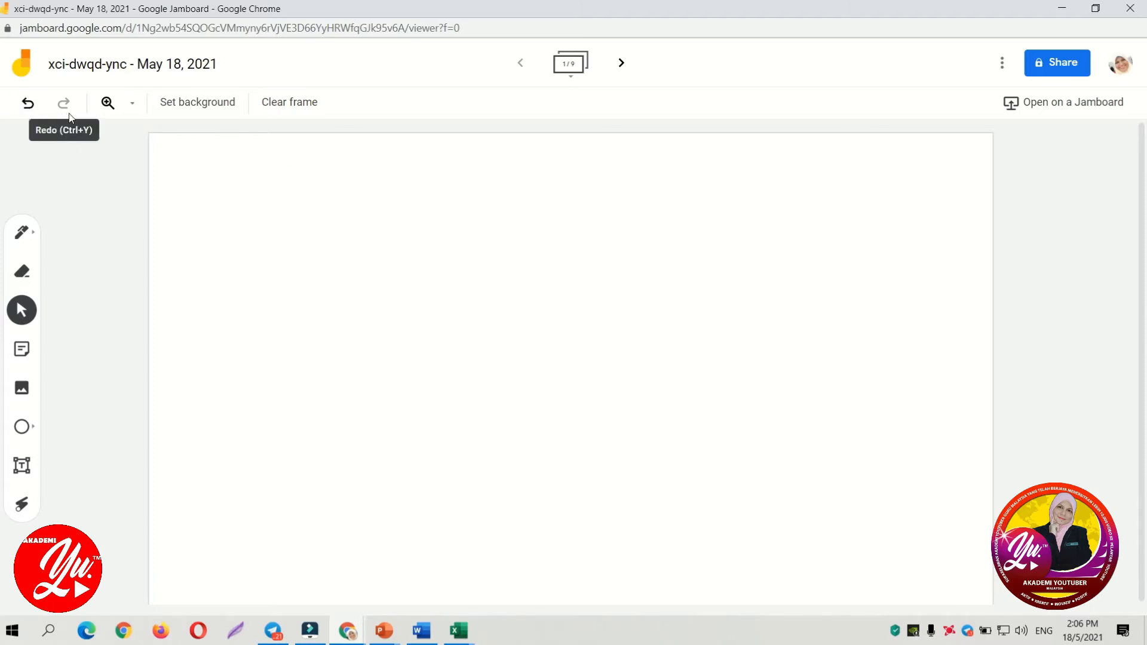
click(132, 105)
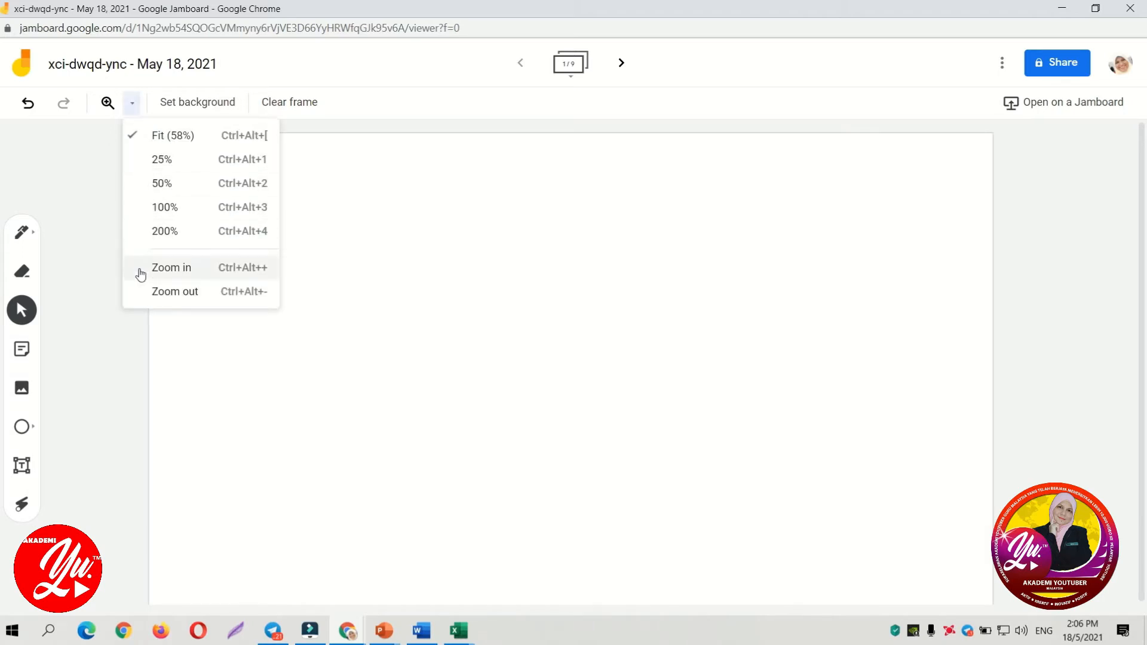
click(132, 105)
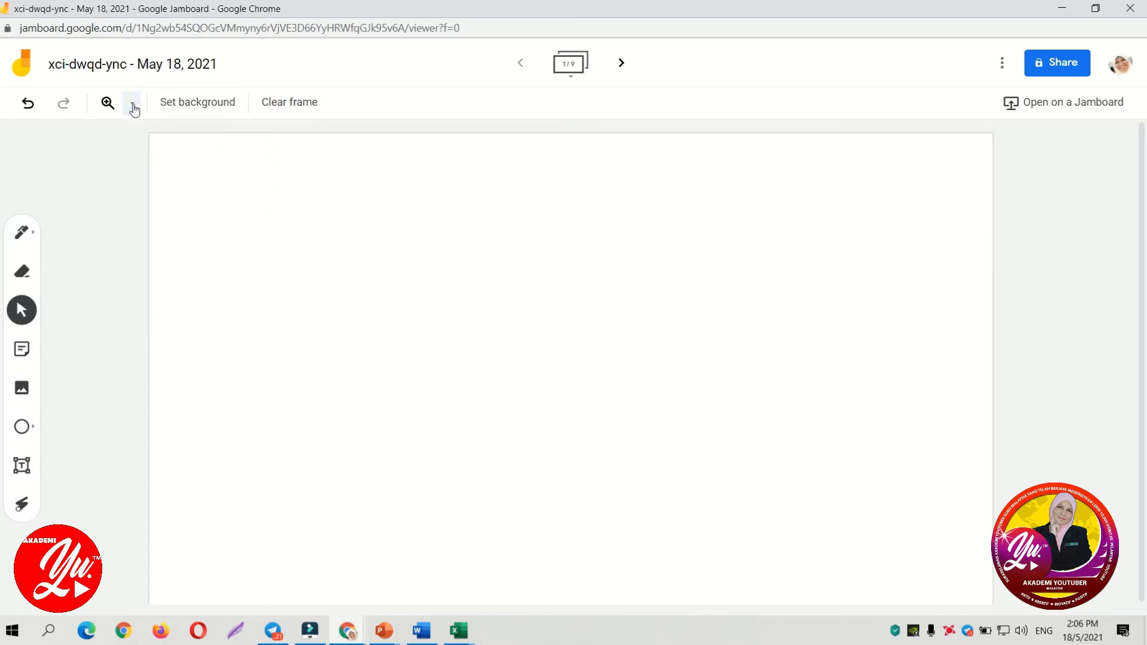
- Try the grey grid, blue and black backgrounds in turn on the first frame
click(196, 106)
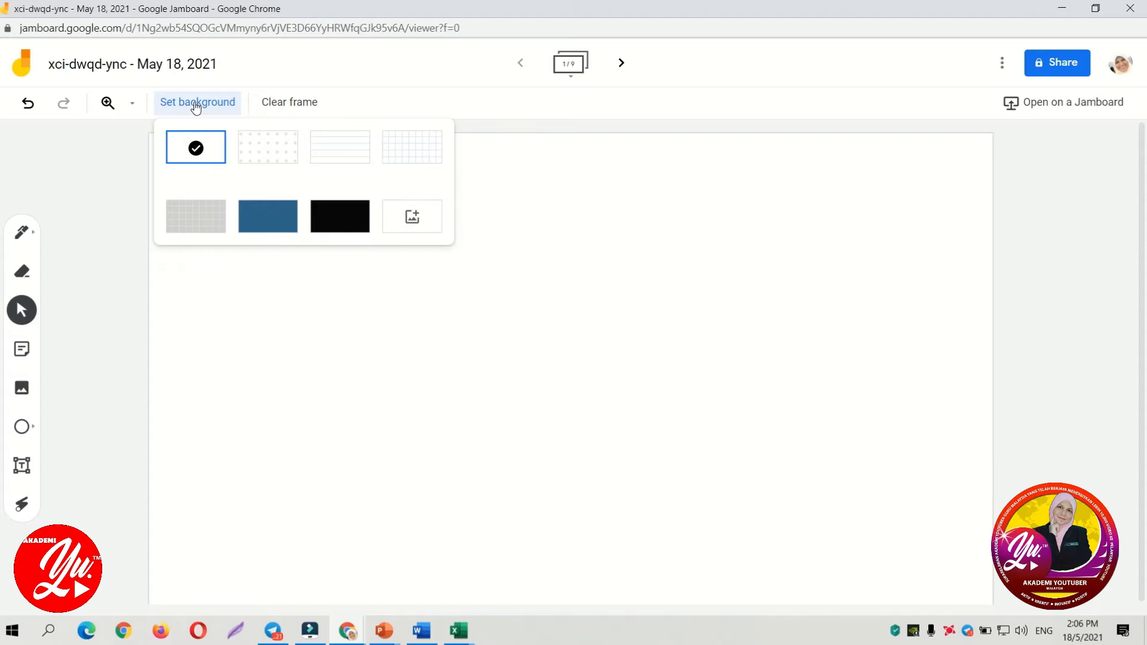
click(202, 215)
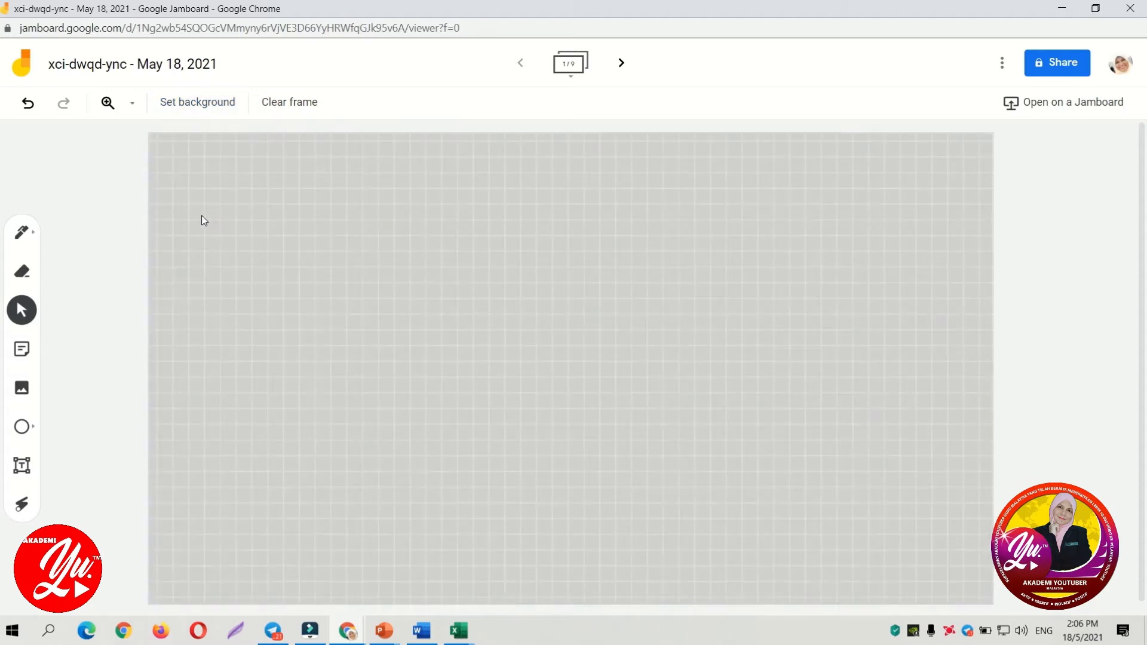
click(236, 106)
click(270, 216)
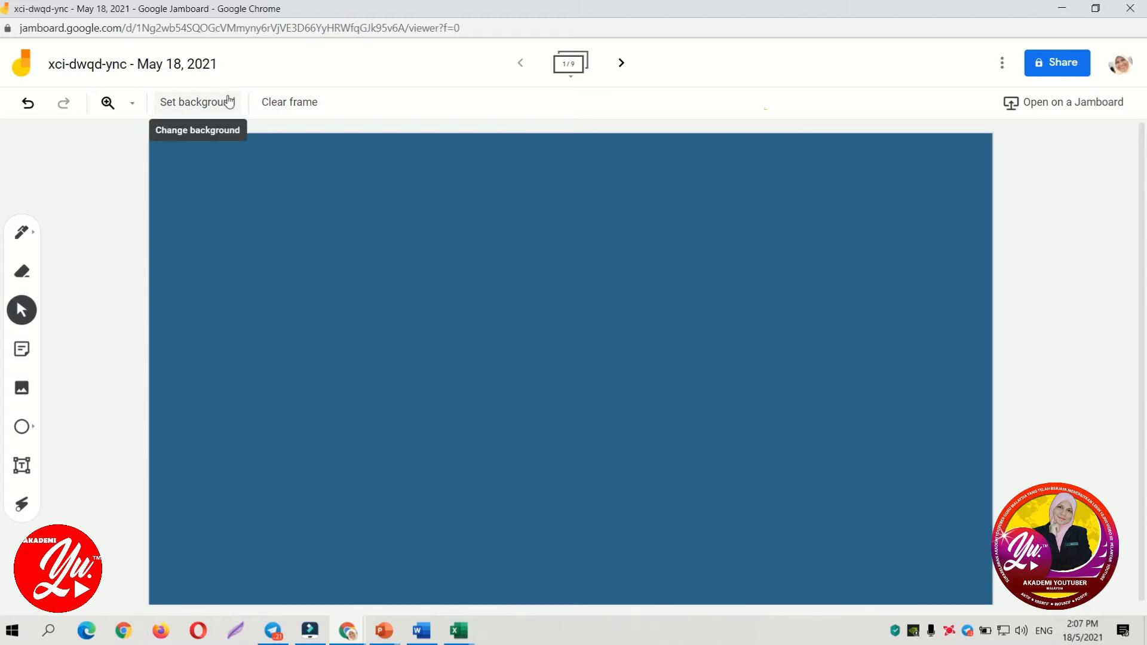
click(228, 102)
click(328, 218)
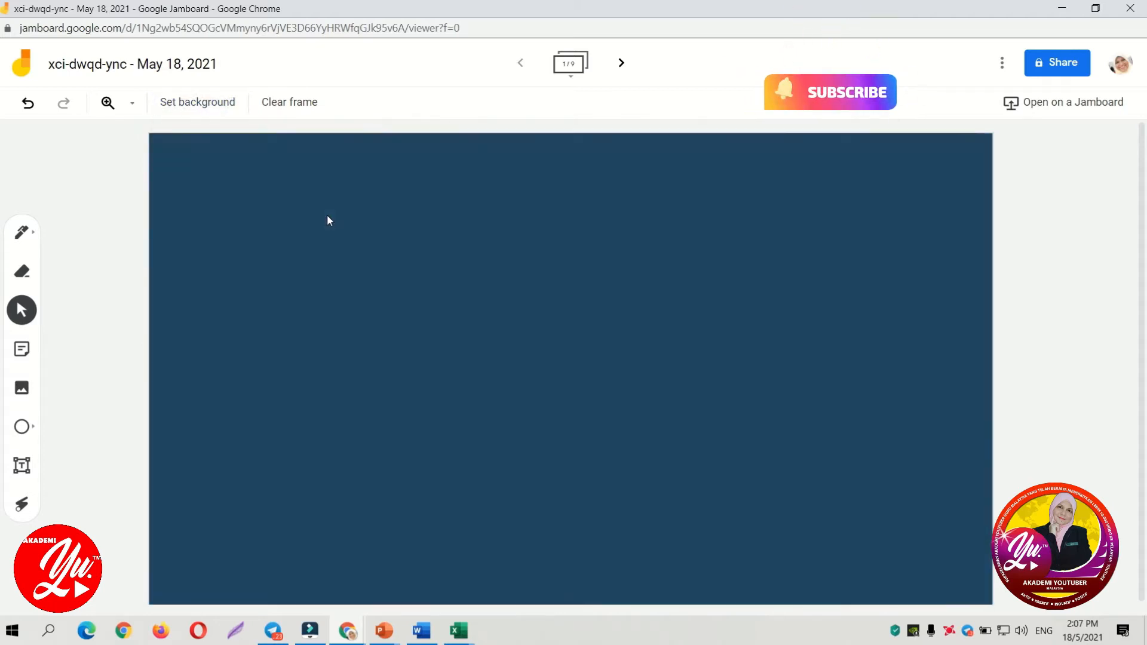
- Upload the image "ikon edidik" from the thumbnail folder as the first frame's background
click(193, 102)
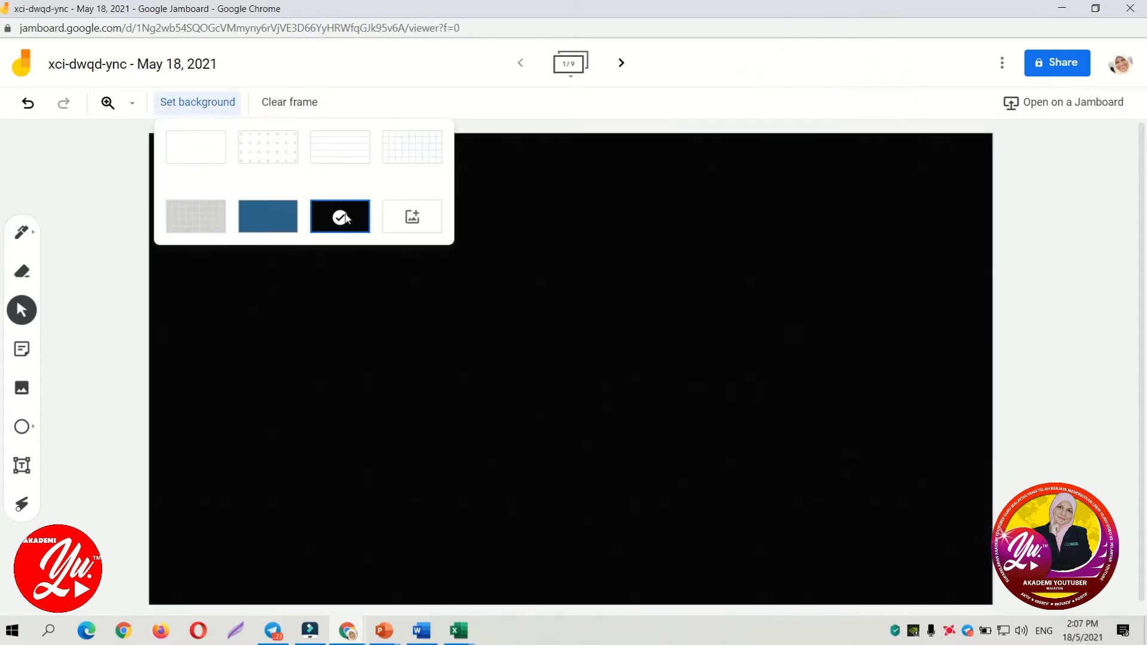
click(415, 218)
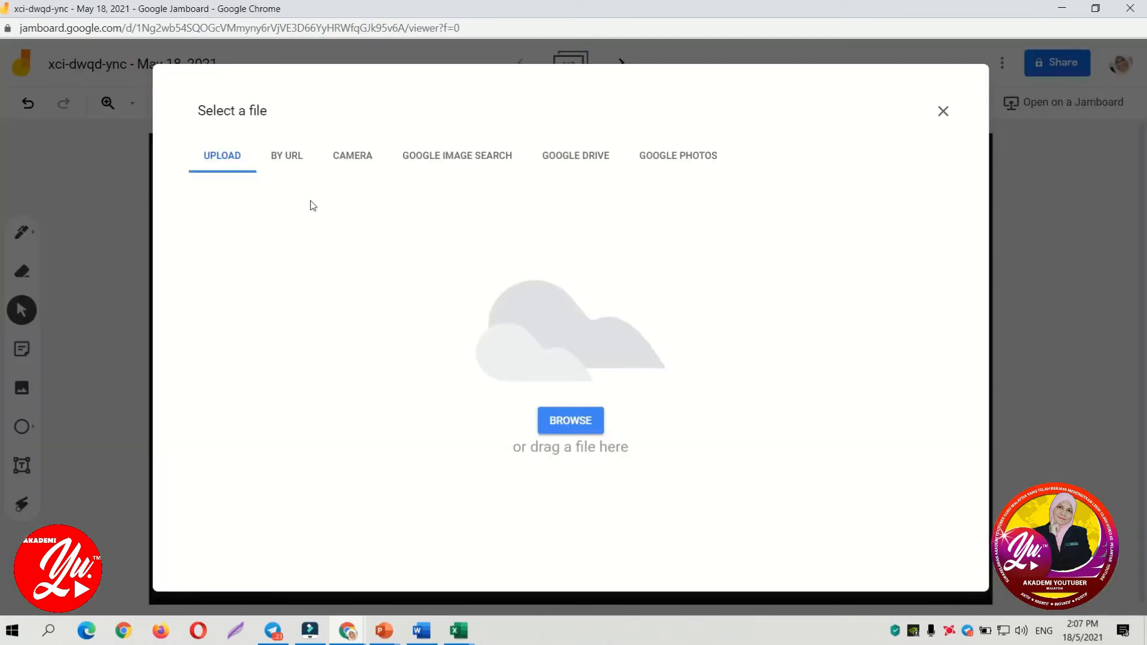
click(572, 425)
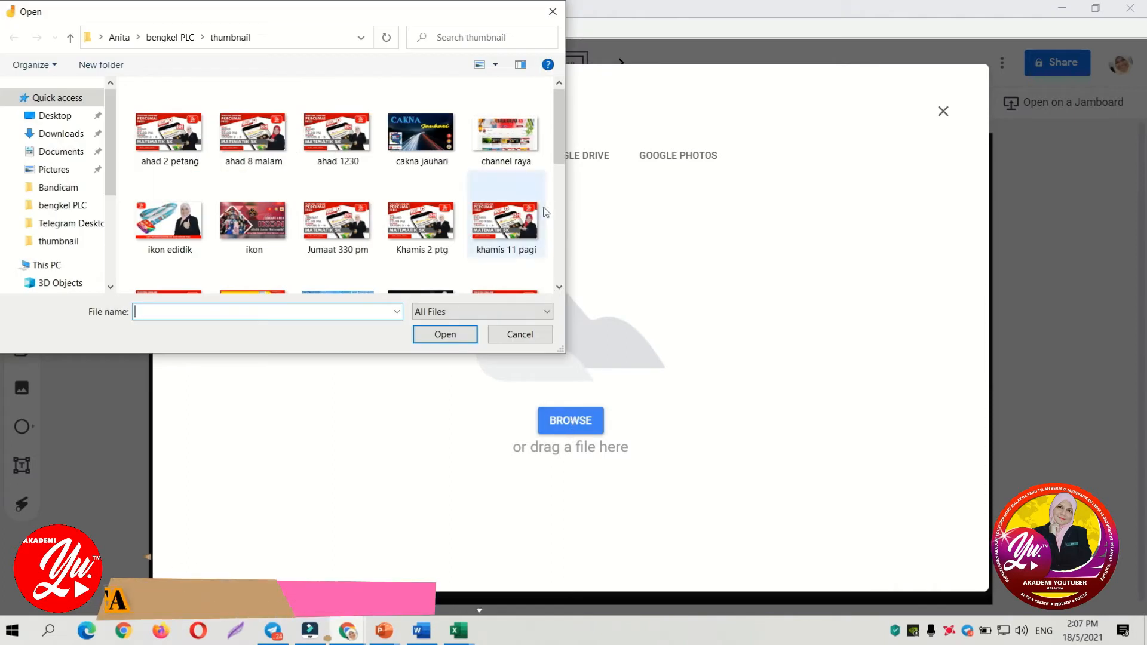
drag(556, 134, 554, 102)
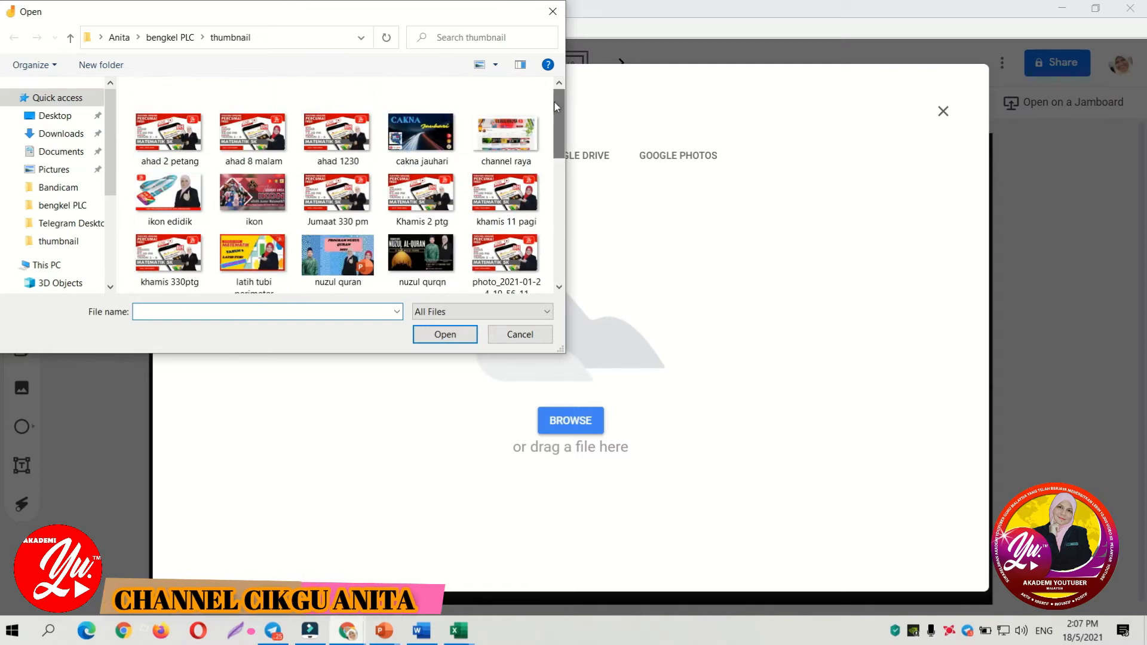
click(183, 189)
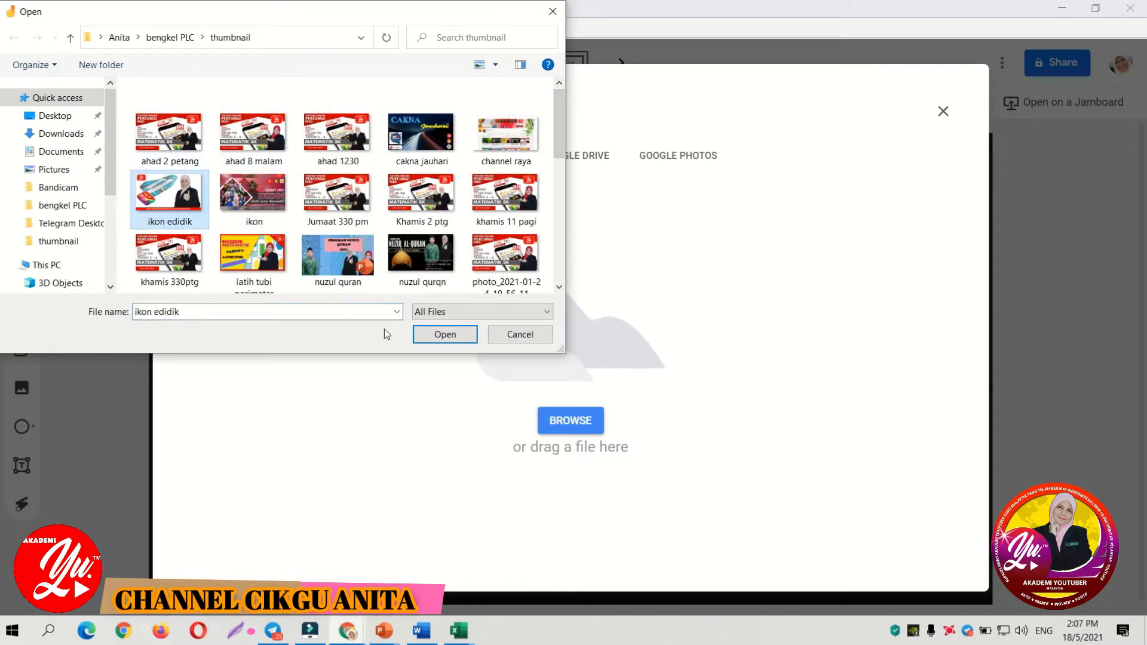
click(442, 335)
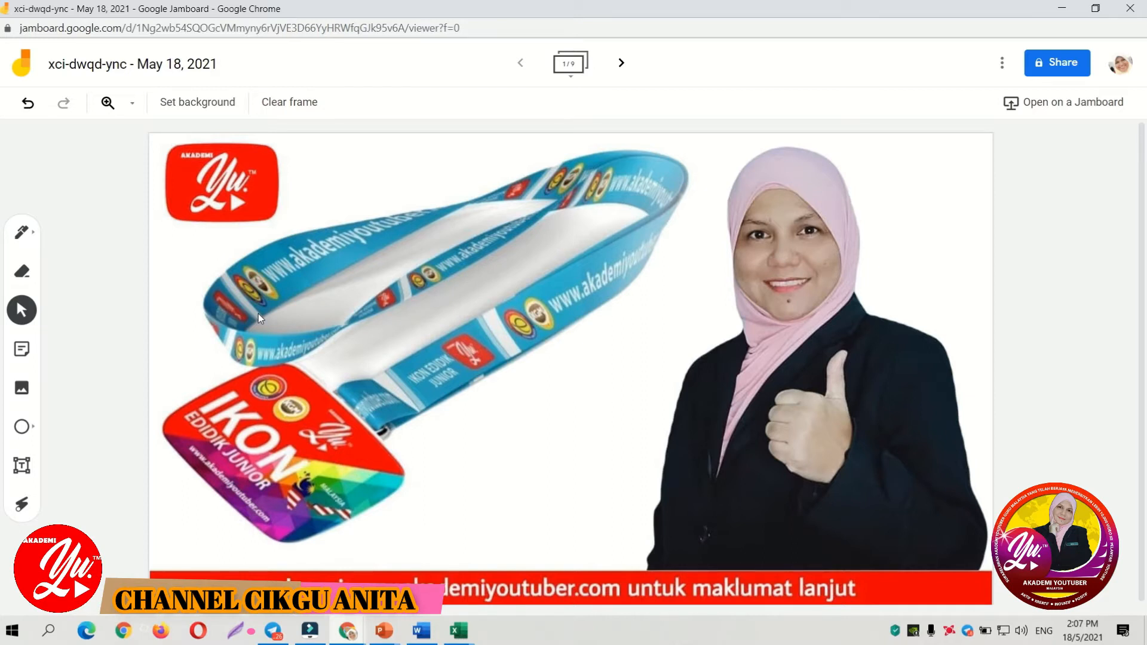
- Undo the image background and set the first frame back to the plain white background
click(295, 110)
click(29, 105)
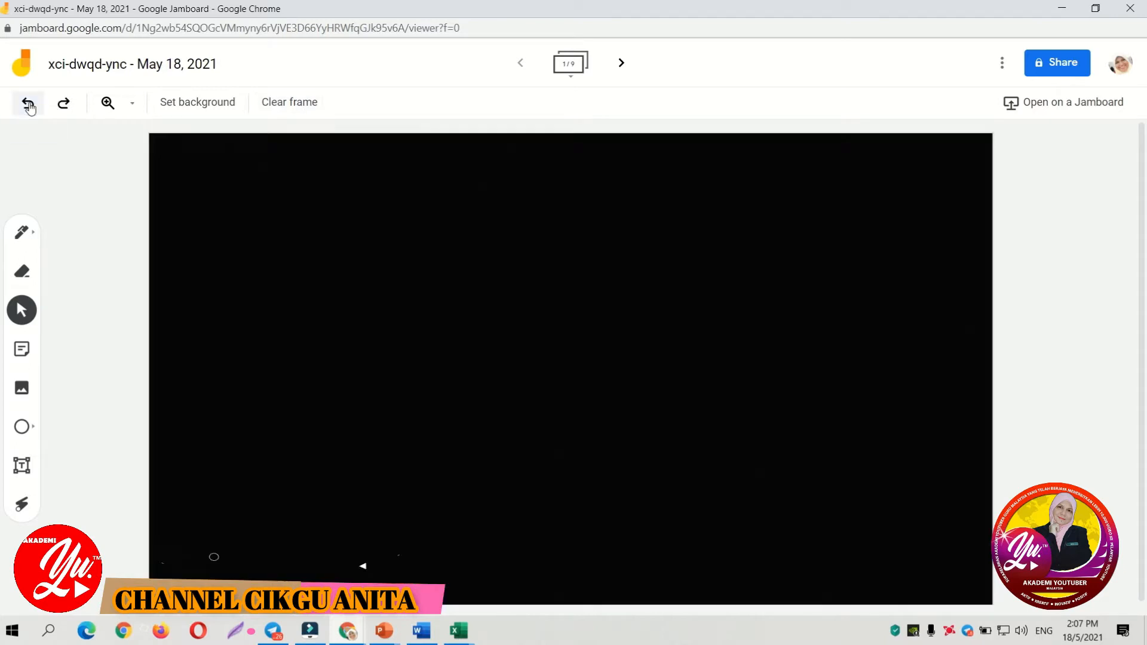
click(193, 101)
click(202, 155)
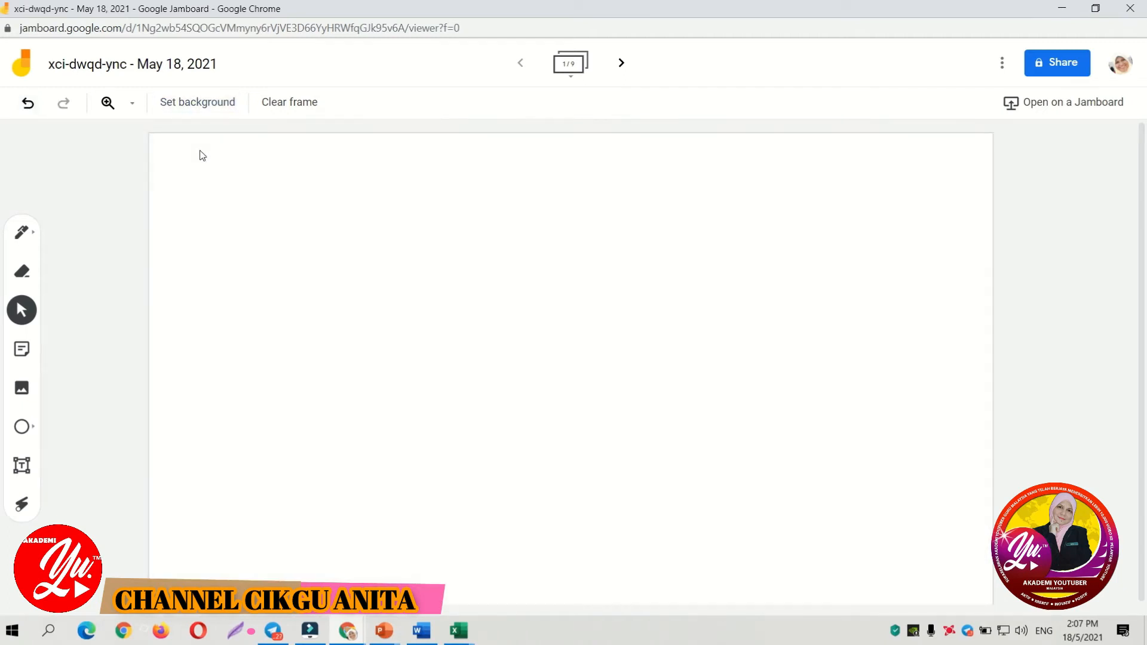
- Handwrite the numbers 1 2 3 in red with the Pen in the upper part of the first frame
click(23, 232)
click(32, 236)
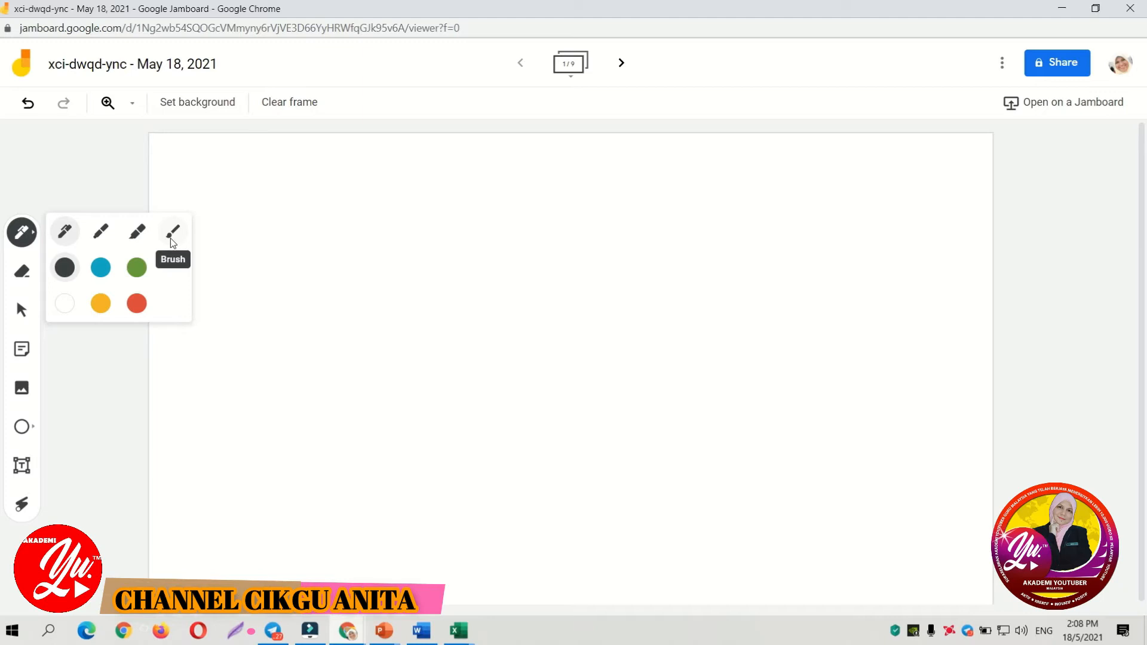
click(138, 305)
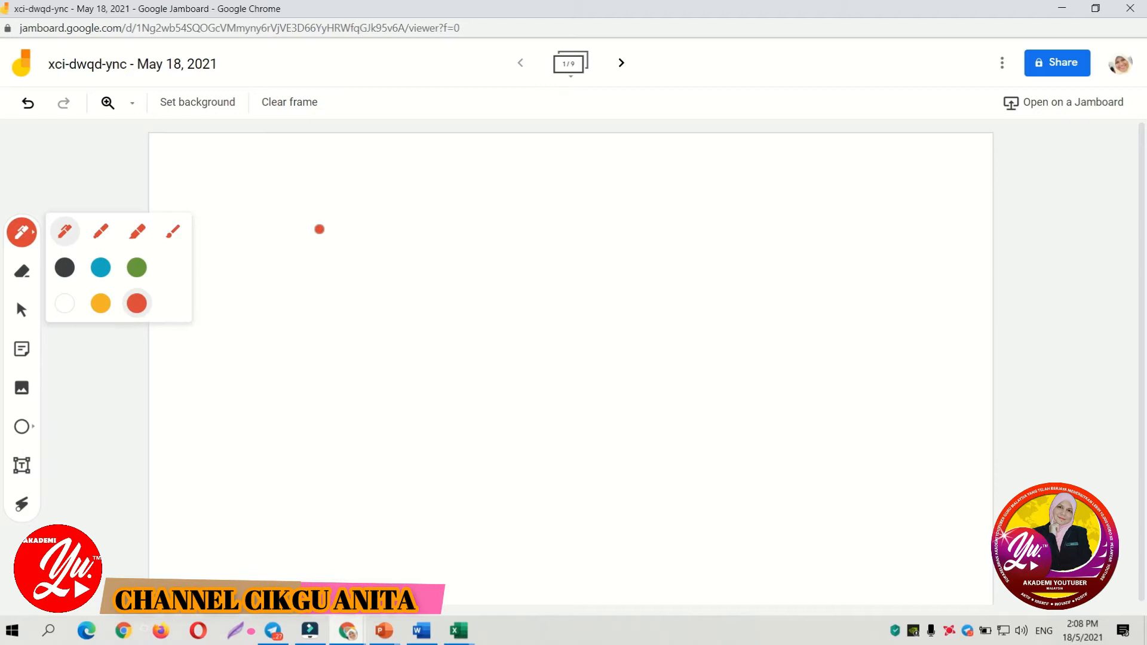
drag(332, 214, 336, 268)
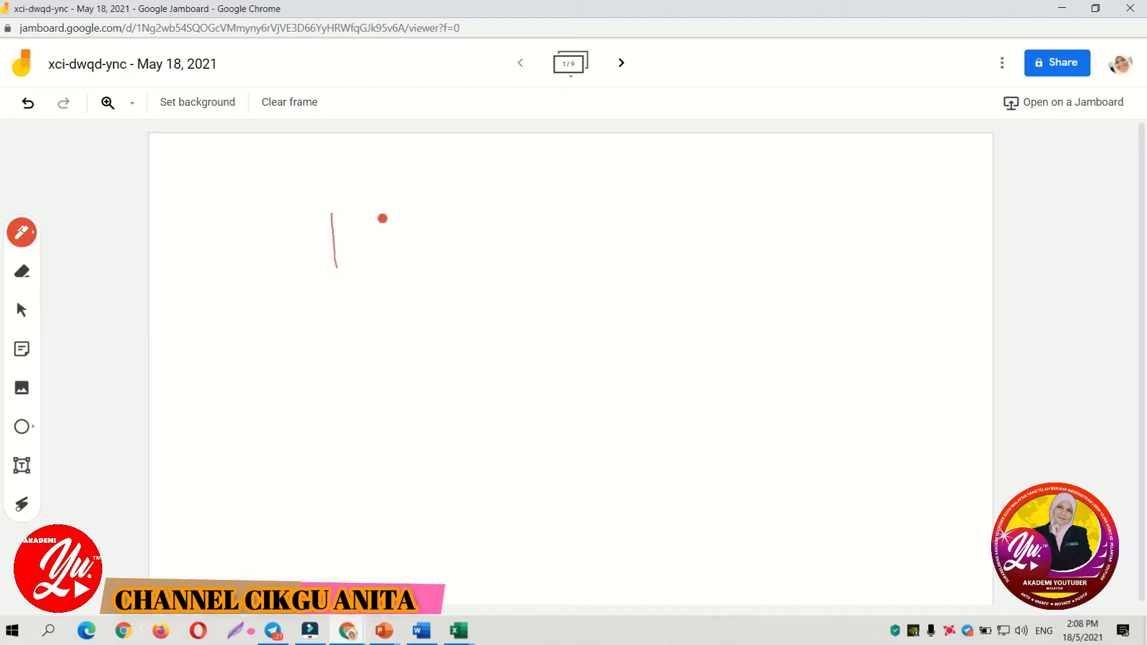
mouse_move(381, 215)
mouse_down()
mouse_move(392, 267)
mouse_move(415, 269)
mouse_up()
mouse_move(455, 212)
mouse_down()
mouse_move(478, 213)
mouse_move(460, 235)
mouse_move(479, 233)
mouse_move(498, 268)
mouse_move(456, 277)
mouse_up()
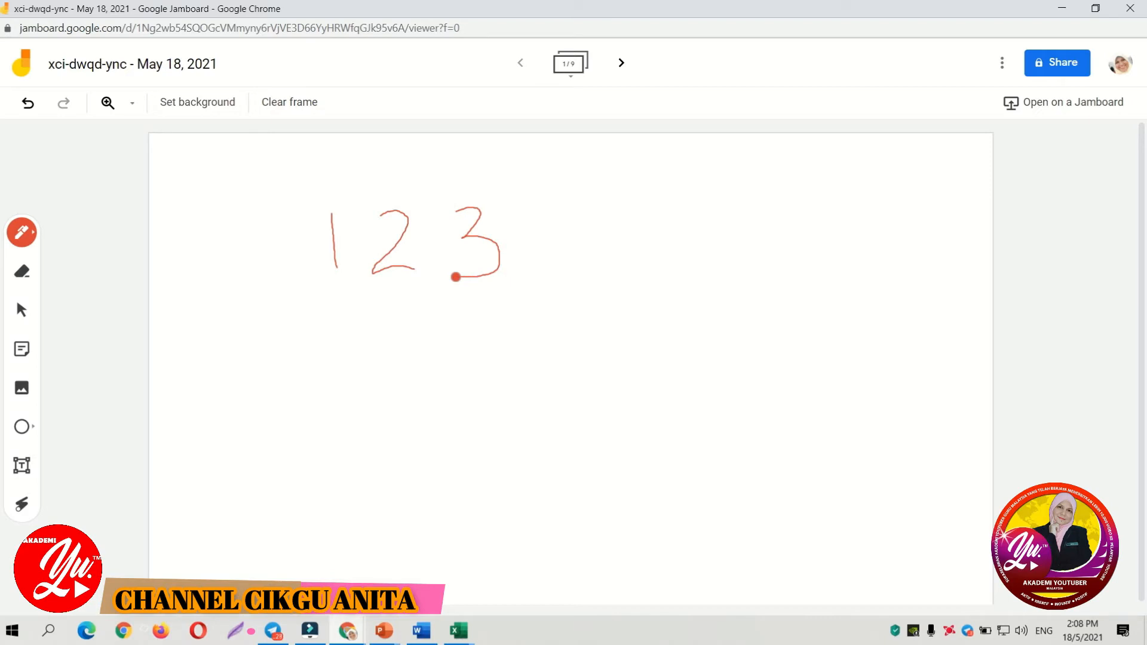
- Underline the handwritten numbers 1 2 3 with a yellow Highlighter stroke
click(22, 233)
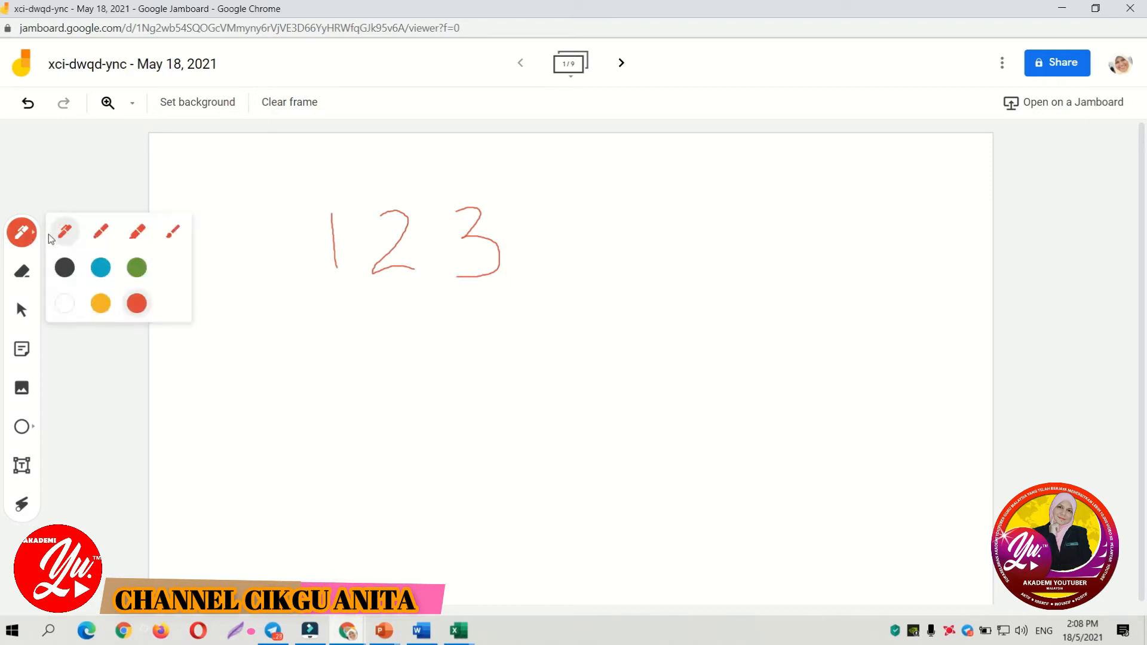
click(137, 233)
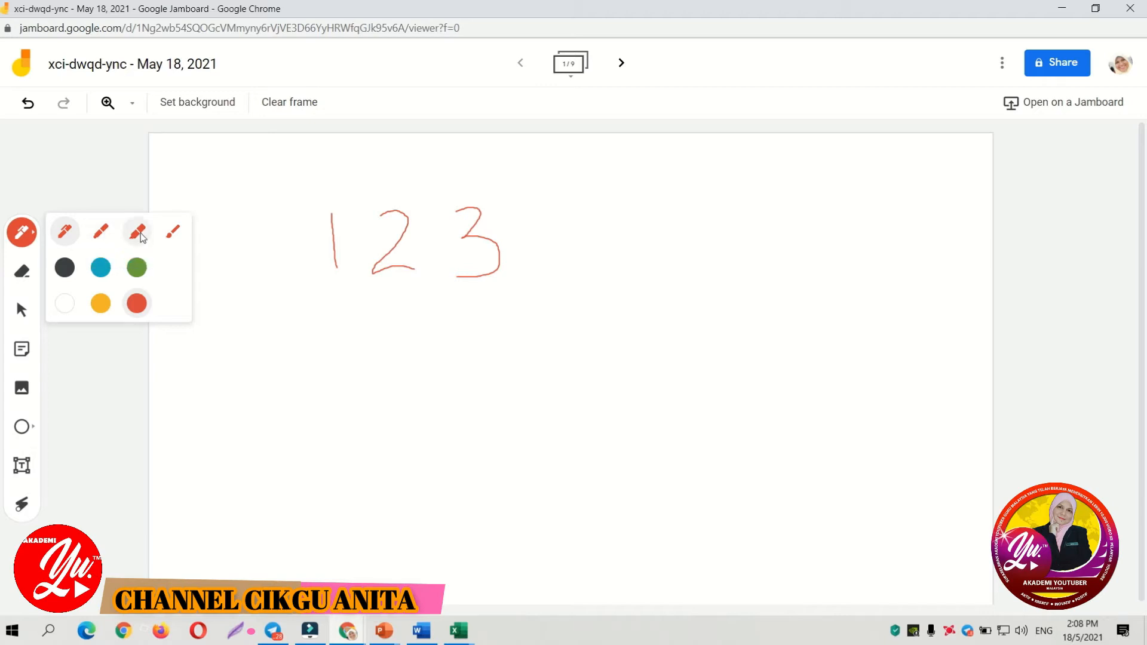
click(101, 304)
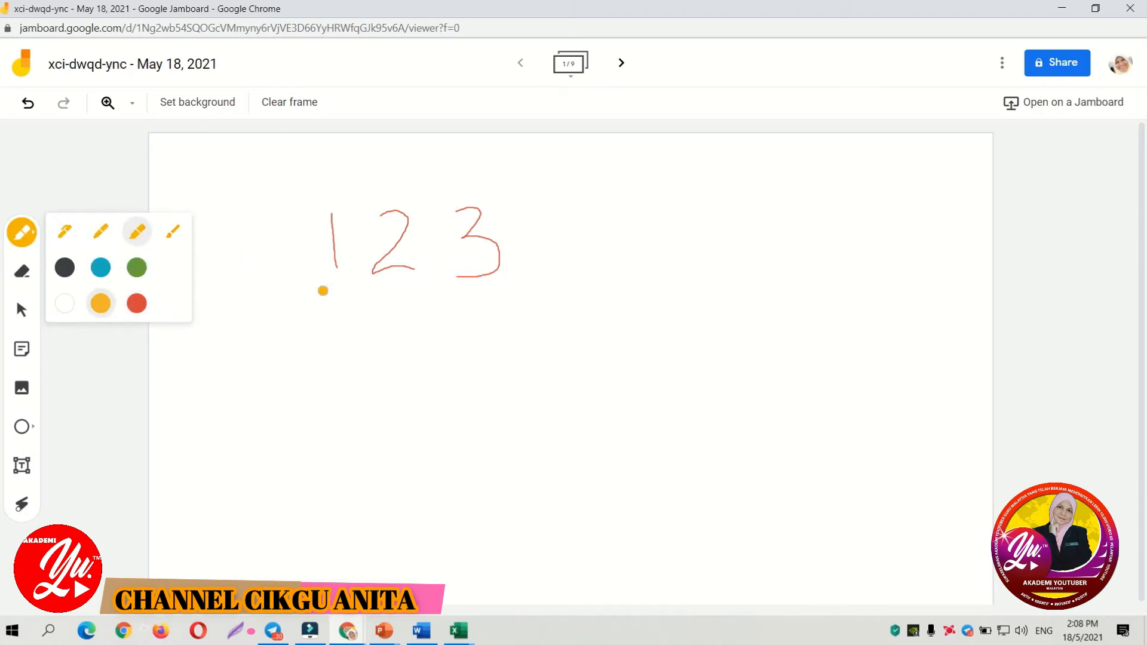
drag(334, 301, 521, 289)
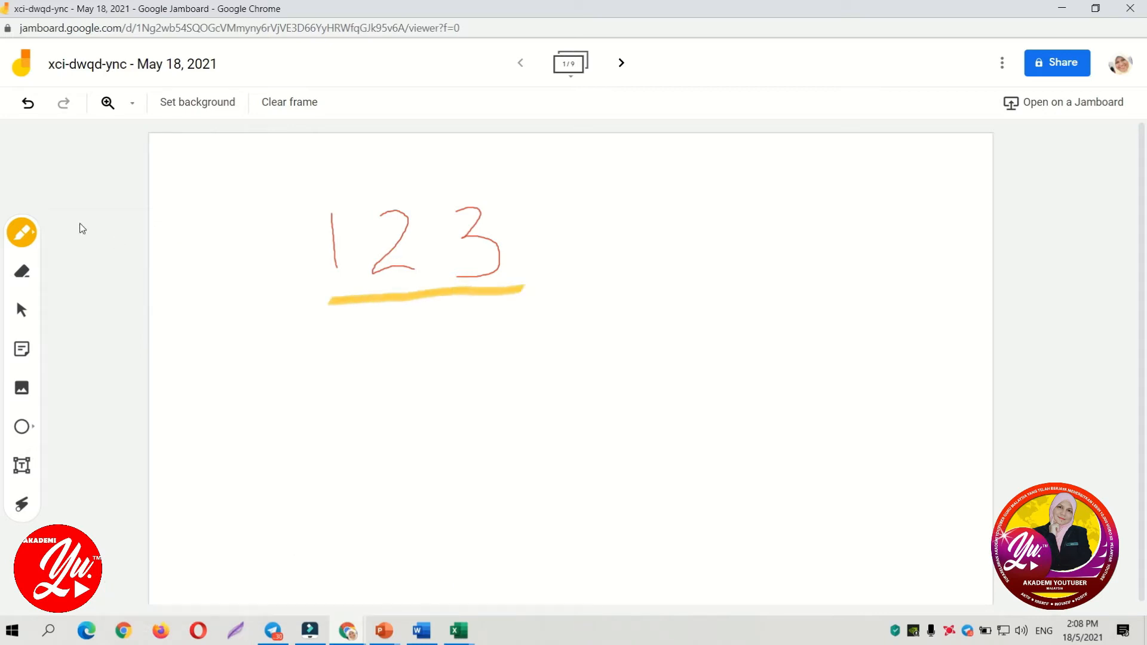
- Circle the numbers 1 2 3 and their underline with the Brush in green
click(37, 241)
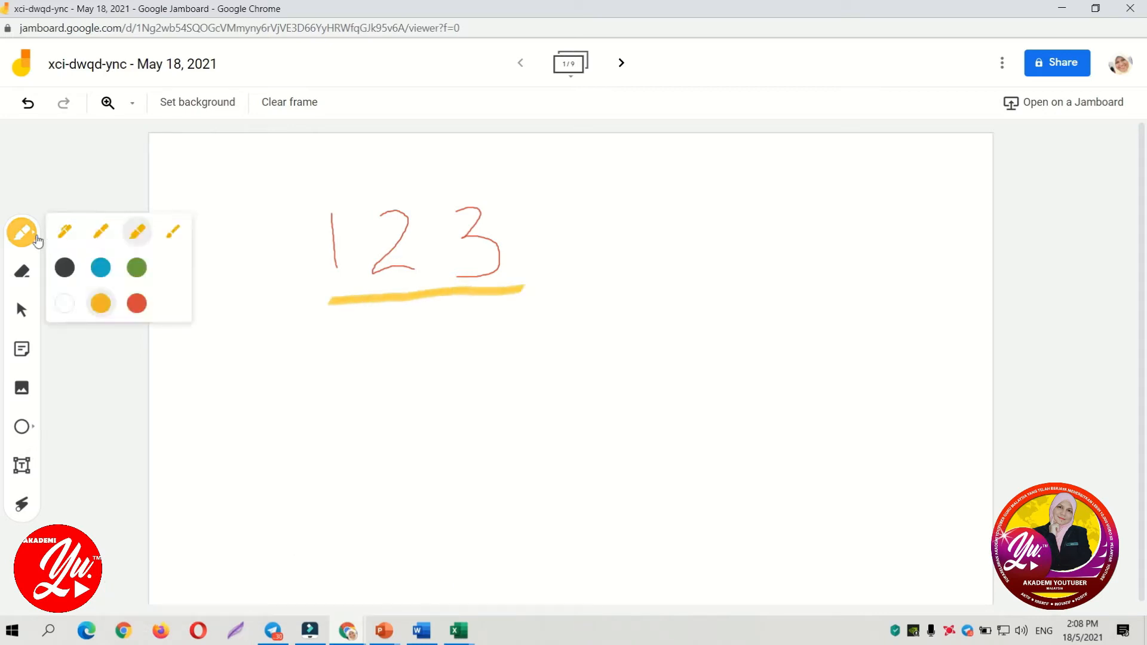
click(169, 237)
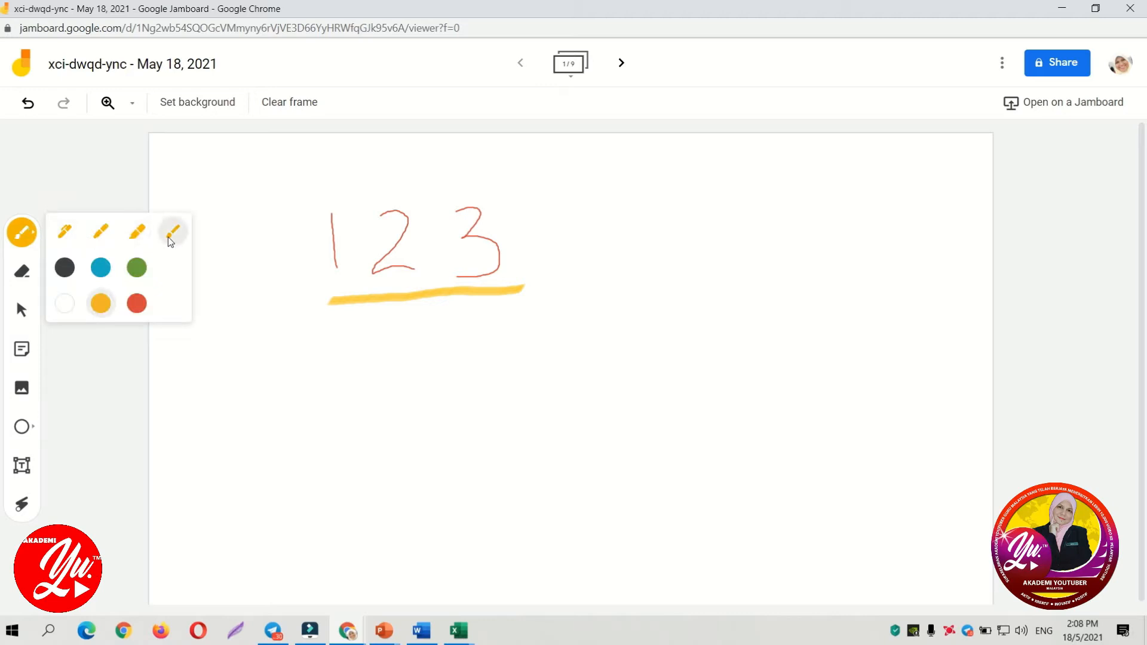
click(137, 272)
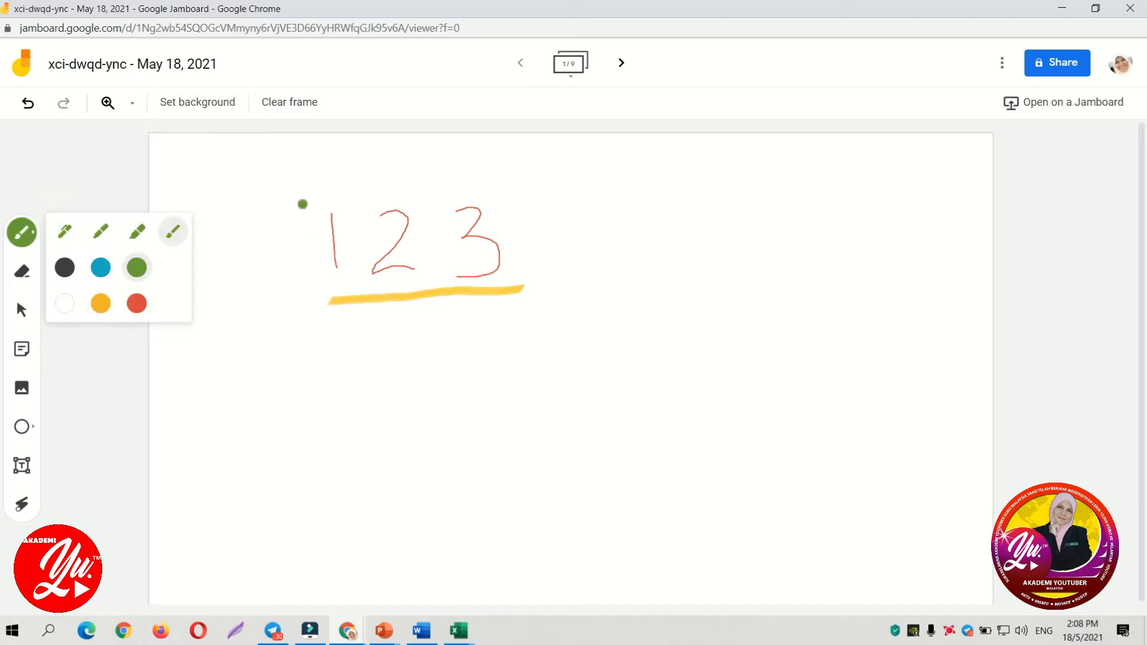
mouse_move(557, 196)
mouse_down()
mouse_move(510, 183)
mouse_move(353, 192)
mouse_move(290, 231)
mouse_move(336, 315)
mouse_move(420, 335)
mouse_move(532, 246)
mouse_move(529, 191)
mouse_up()
mouse_move(366, 183)
mouse_down()
mouse_move(307, 215)
mouse_move(285, 258)
mouse_move(318, 322)
mouse_move(353, 328)
mouse_up()
mouse_move(289, 299)
mouse_down()
mouse_move(448, 344)
mouse_move(523, 329)
mouse_up()
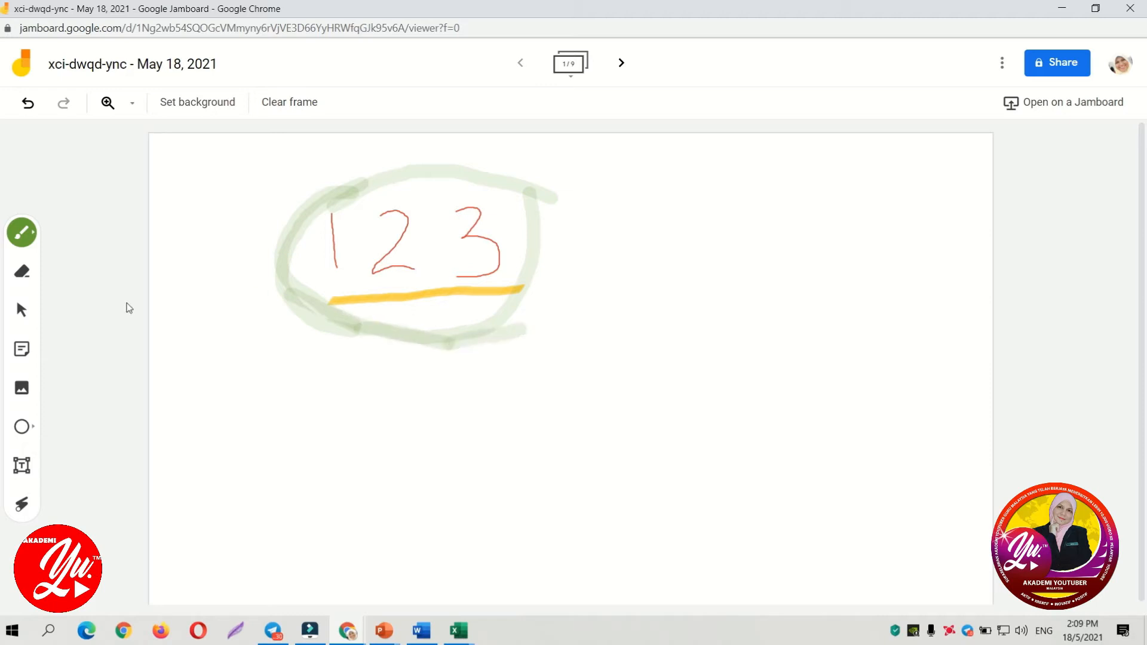
- Erase parts of the green circle and yellow underline with the eraser, and clear everything from the first frame
click(30, 278)
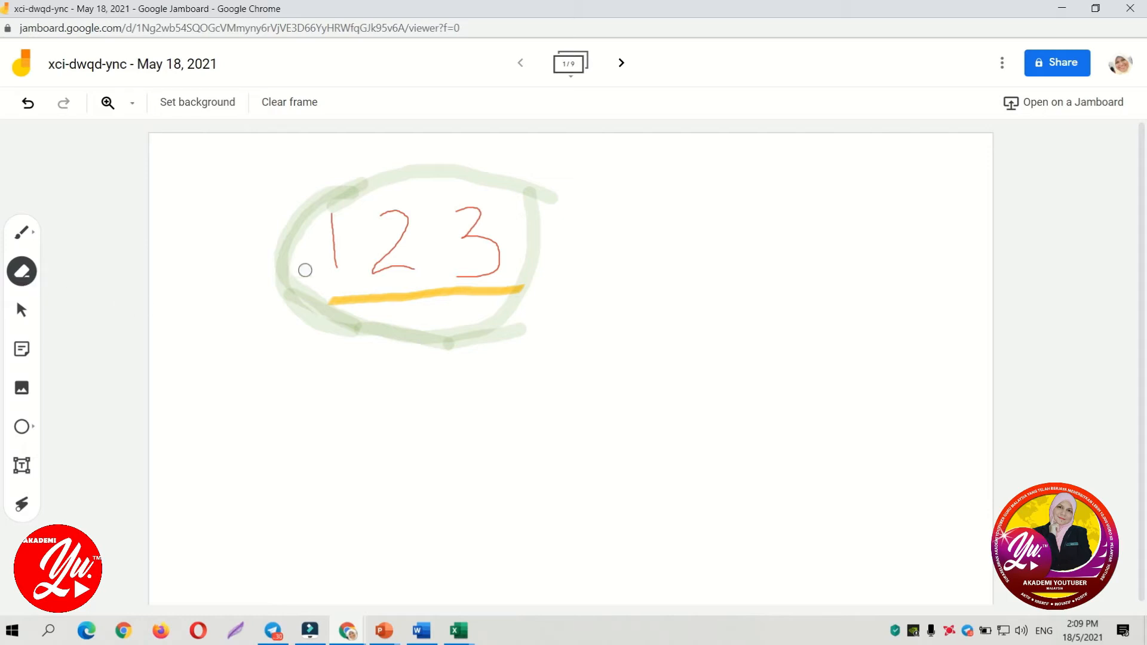
mouse_move(286, 261)
mouse_down()
mouse_move(335, 171)
mouse_move(336, 194)
mouse_move(297, 215)
mouse_move(421, 179)
mouse_move(558, 187)
mouse_move(402, 174)
mouse_move(315, 237)
mouse_move(286, 279)
mouse_move(292, 236)
mouse_move(301, 274)
mouse_move(347, 309)
mouse_move(468, 328)
mouse_move(507, 310)
mouse_move(431, 346)
mouse_move(286, 317)
mouse_move(302, 302)
mouse_move(409, 321)
mouse_move(302, 308)
mouse_move(284, 271)
mouse_move(298, 239)
mouse_move(387, 341)
mouse_move(520, 331)
mouse_move(500, 299)
mouse_move(539, 284)
mouse_move(524, 168)
mouse_move(555, 197)
mouse_move(502, 278)
mouse_move(324, 306)
mouse_move(535, 285)
mouse_move(474, 299)
mouse_up()
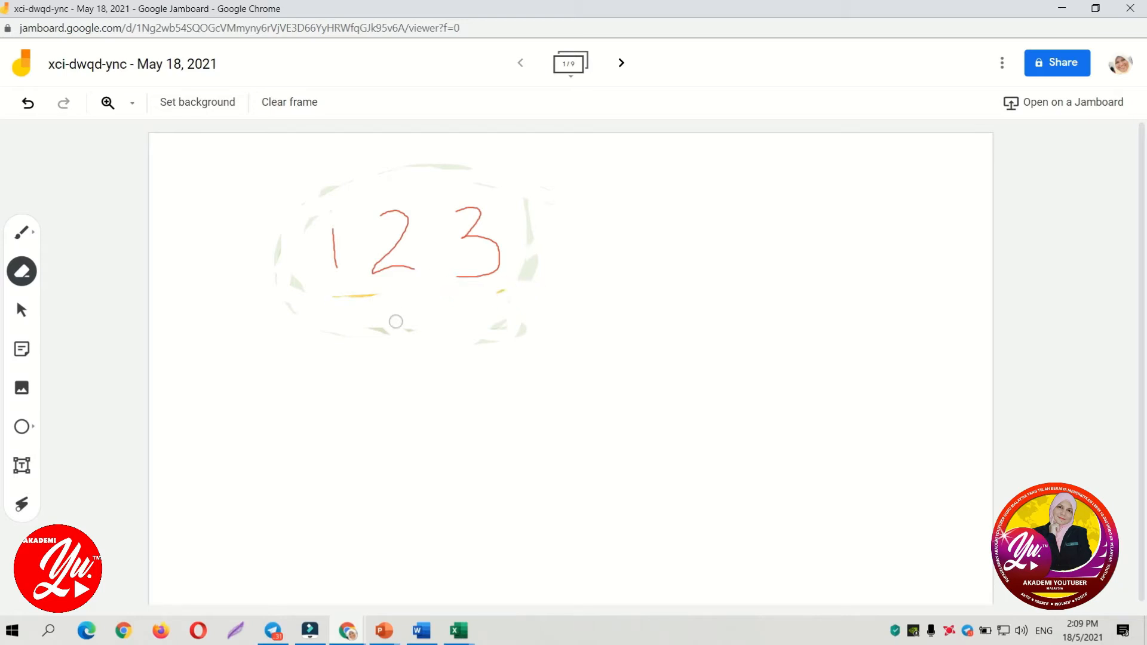
drag(335, 300, 512, 298)
click(304, 113)
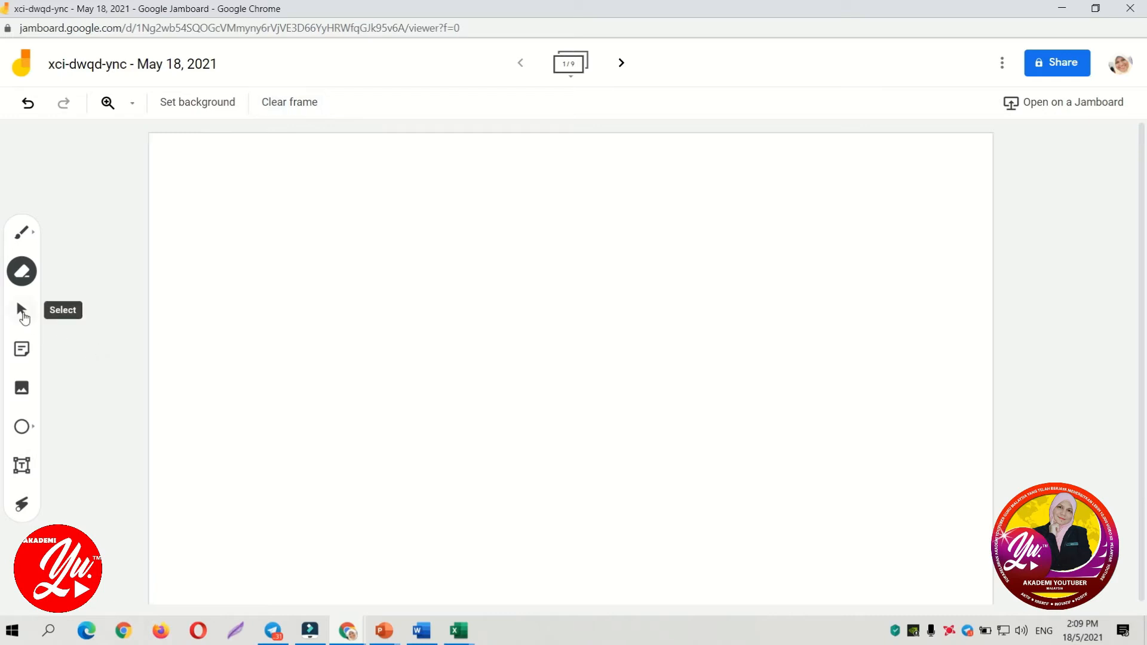
- Add a yellow sticky note reading "NOTA / PANDUAN" to the first frame, without creating a second note
click(23, 350)
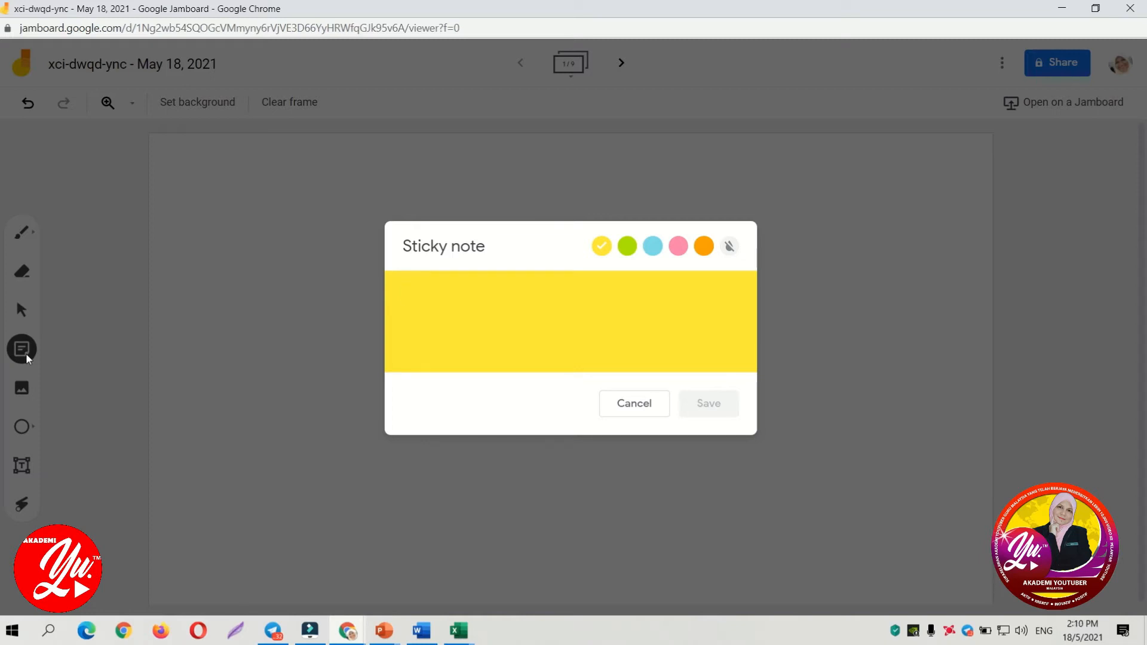
text(NOT)
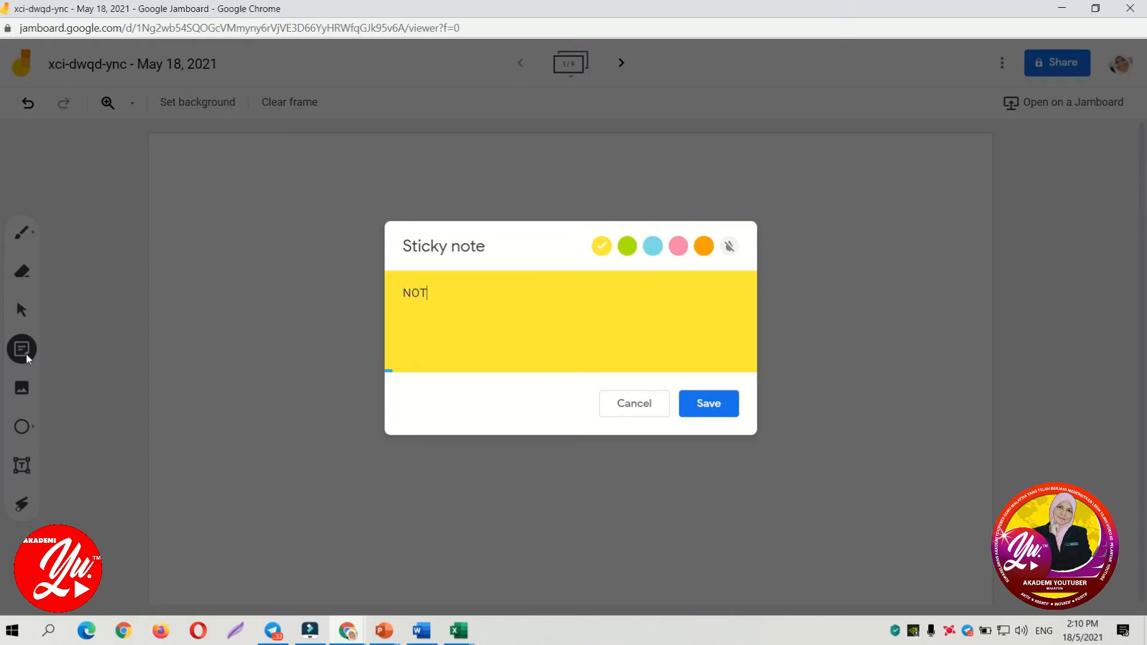
text(A / PANDUAN)
click(711, 403)
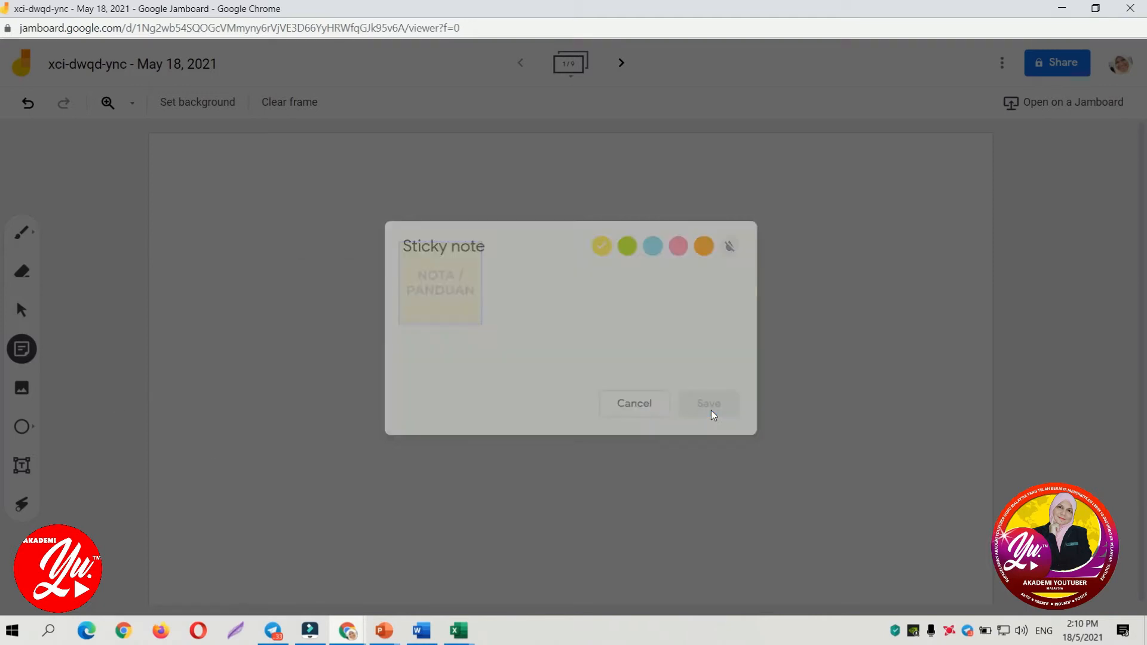
click(627, 406)
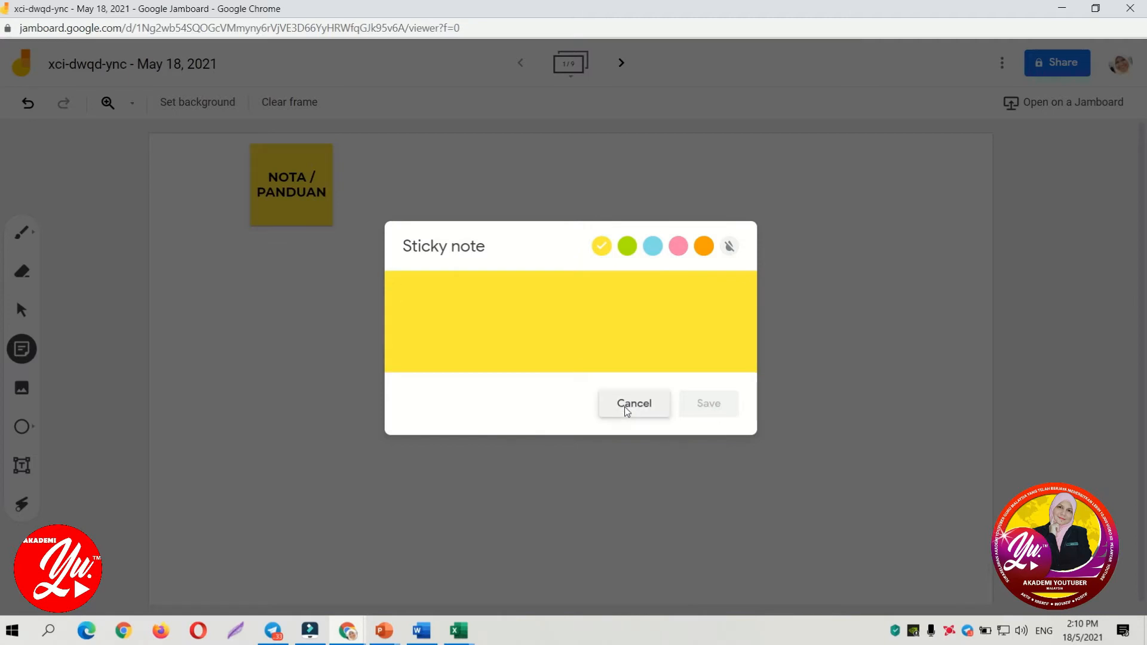
- Move the yellow sticky note slightly down, enlarge it and view its available actions without applying any
drag(274, 207, 269, 234)
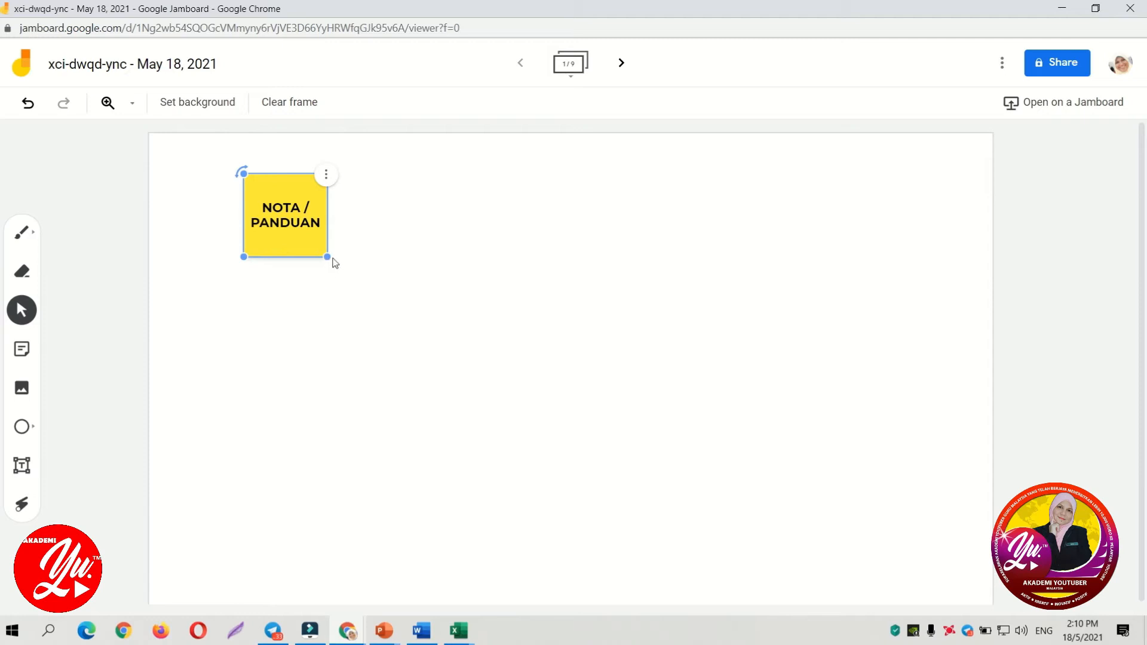
drag(327, 258, 375, 274)
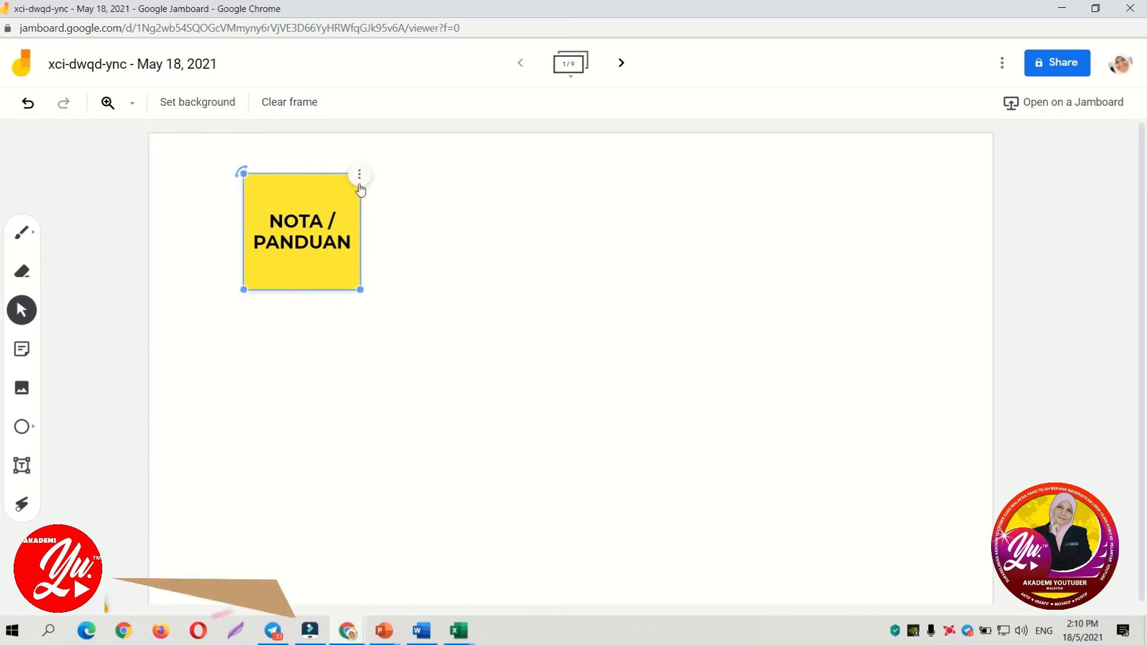
click(360, 179)
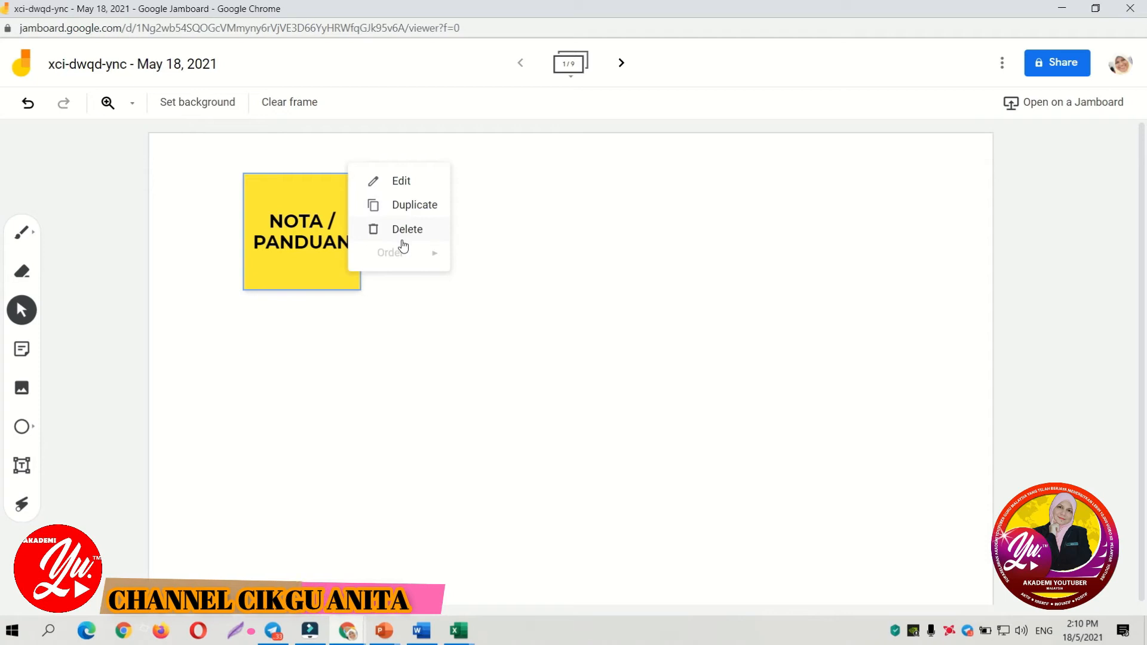
click(392, 326)
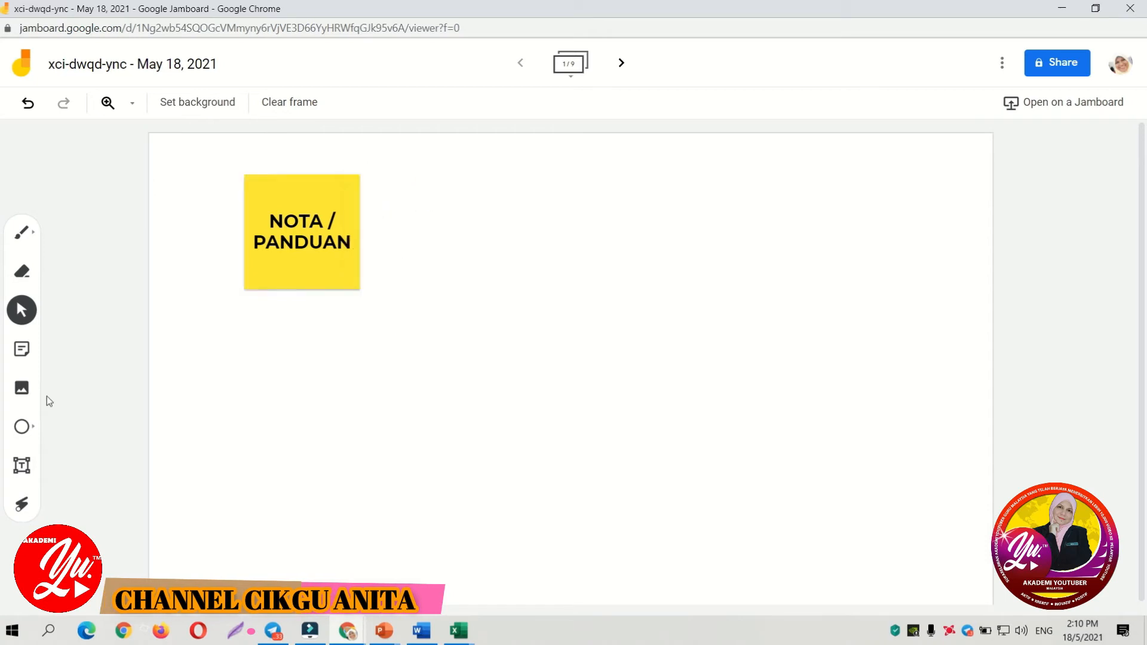
- Add a blue sticky note reading "CATATAN HARI INI" to the first frame
click(21, 351)
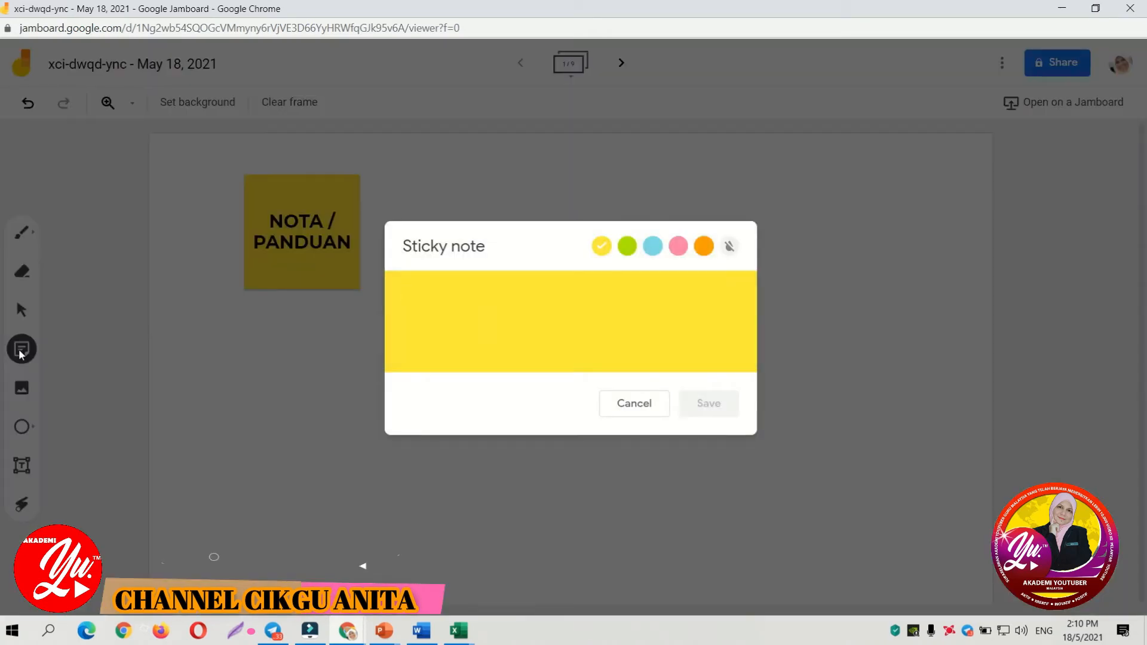
click(651, 252)
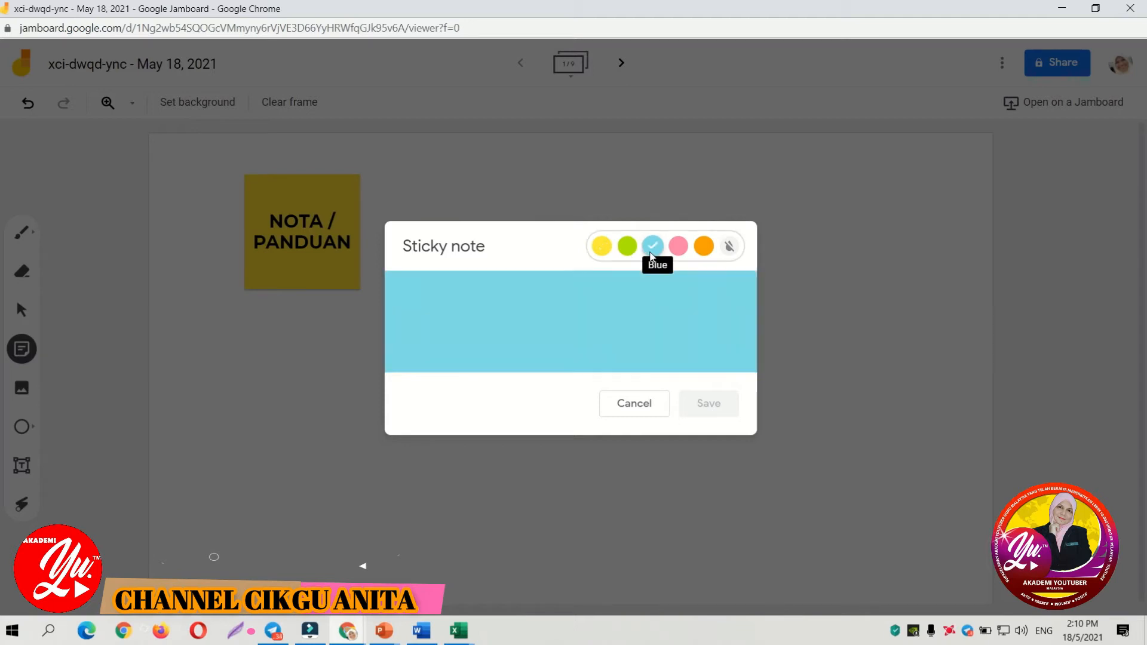
click(416, 287)
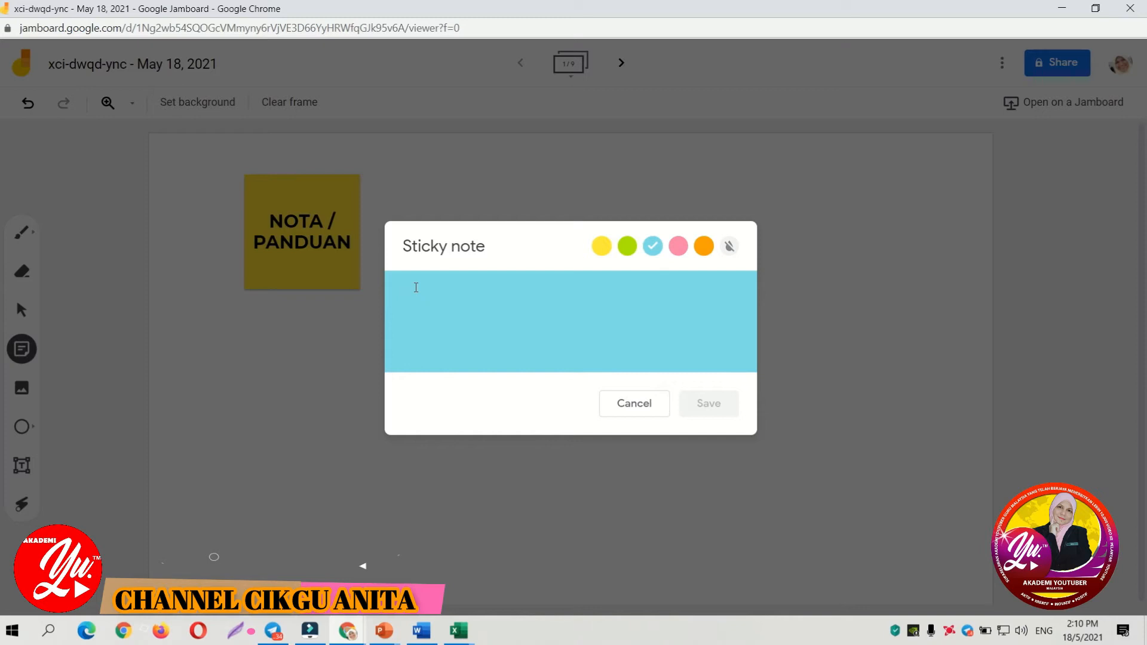
text(CATATAN HARI INI)
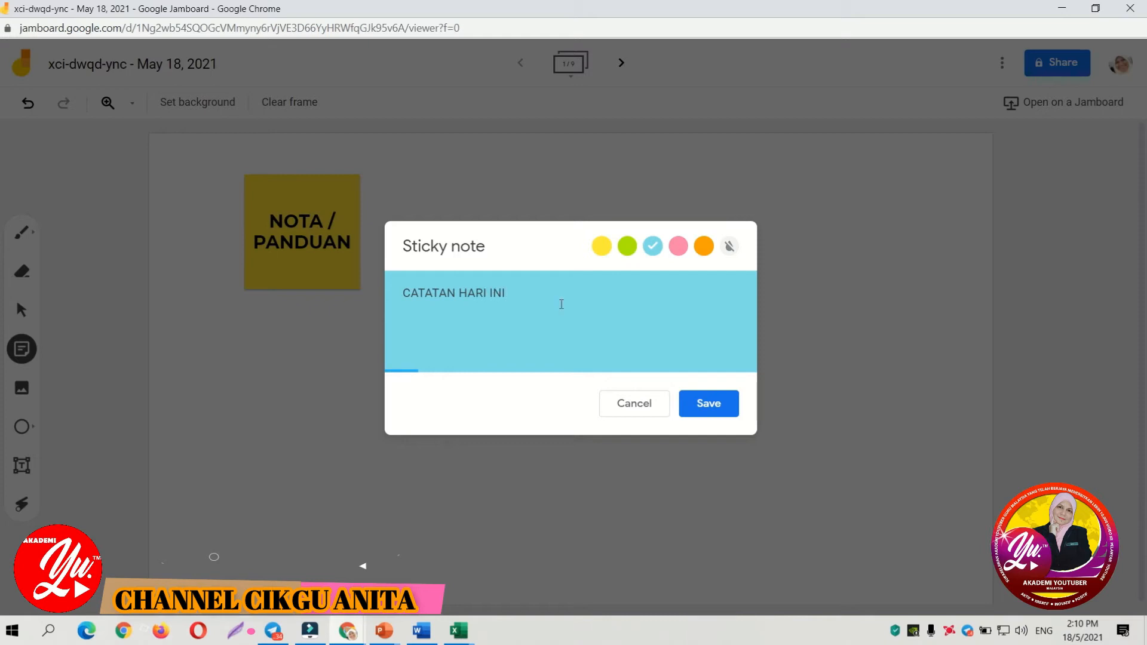
click(709, 402)
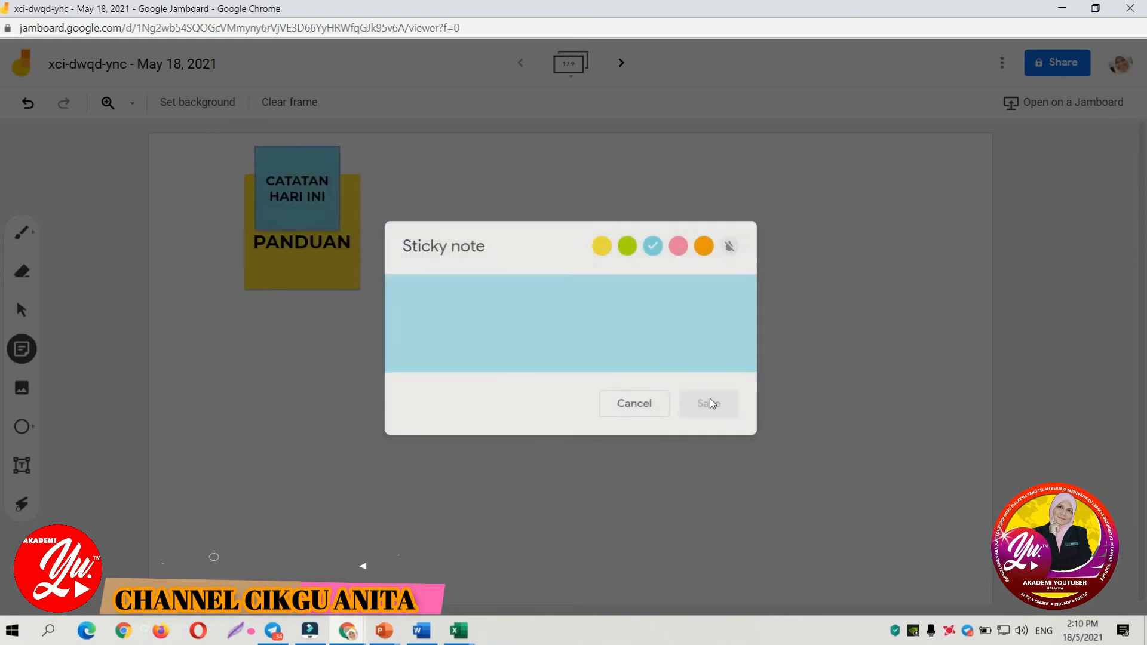
click(631, 408)
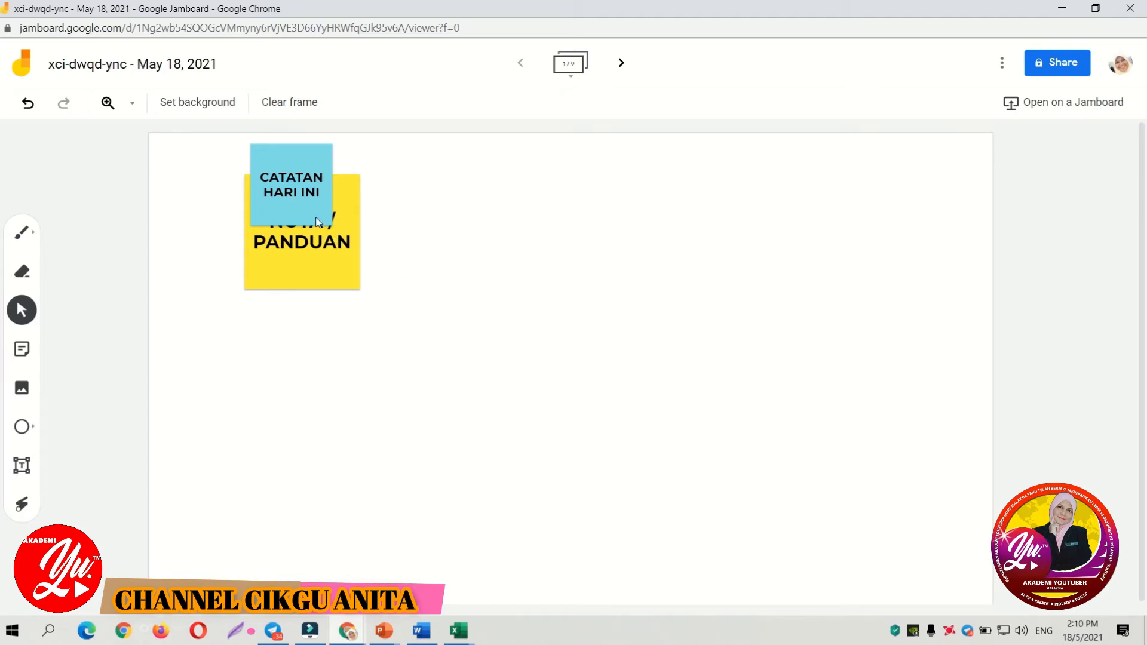
- Place the blue sticky note to the right of the yellow one, enlarge it slightly and view its ordering options
click(292, 191)
drag(292, 191, 494, 237)
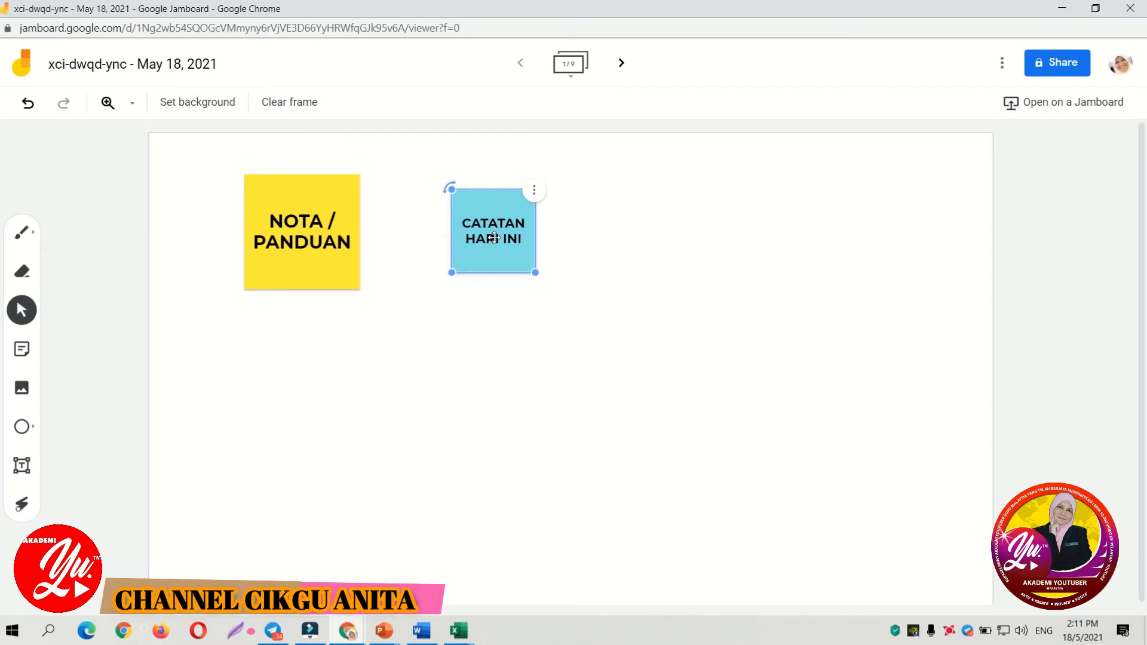
mouse_move(546, 274)
mouse_down()
mouse_move(637, 365)
mouse_move(543, 248)
mouse_move(549, 286)
mouse_up()
click(547, 191)
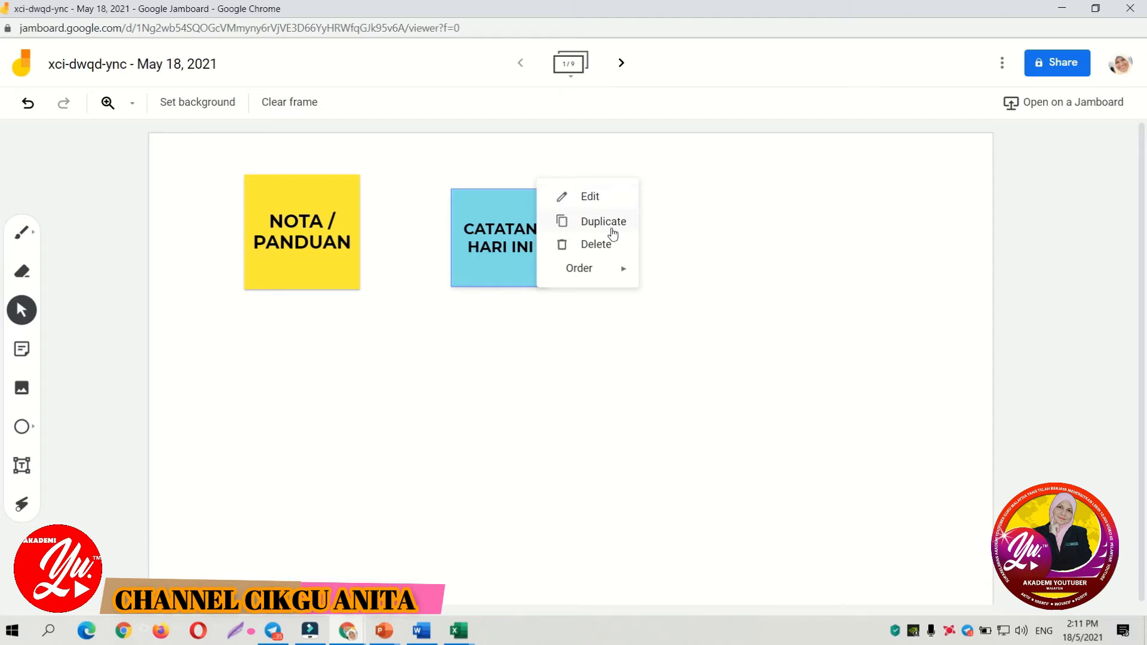
mouse_move(601, 278)
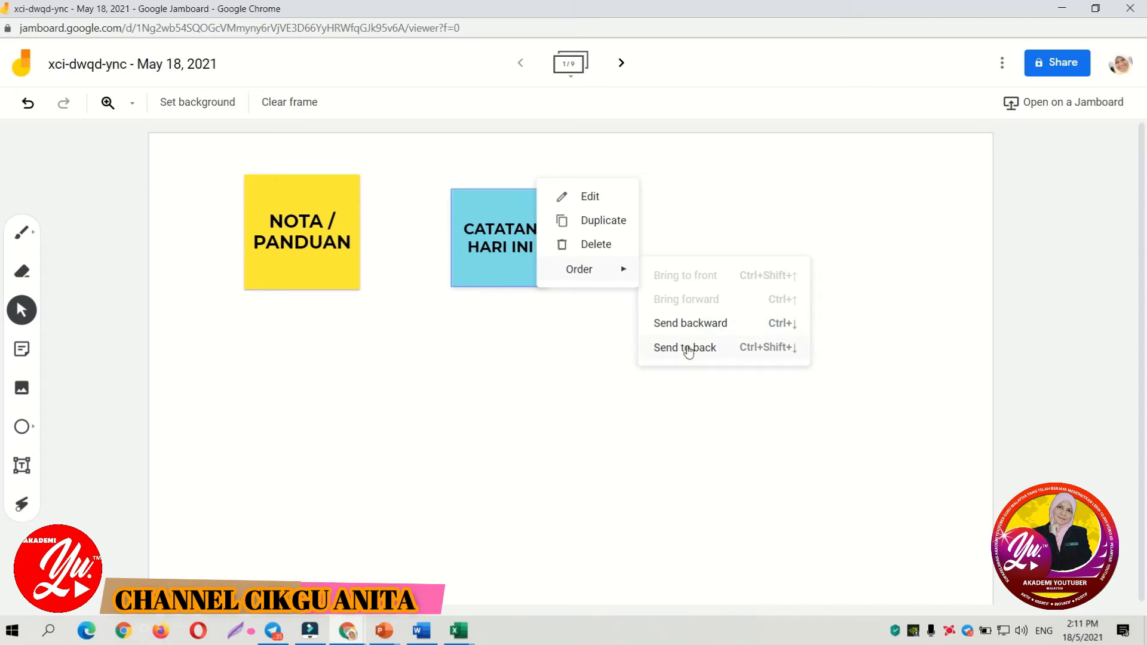
click(439, 365)
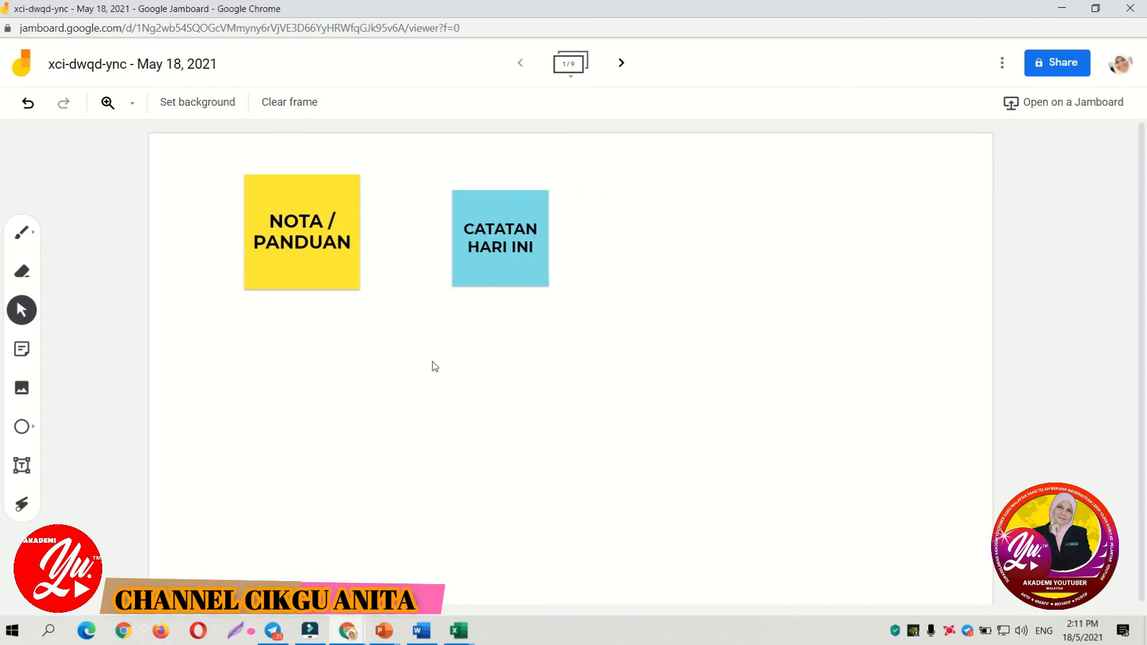
- Search Google Images for "SEA" and insert the first result, the rocky island in turquoise water, into the first frame
click(21, 392)
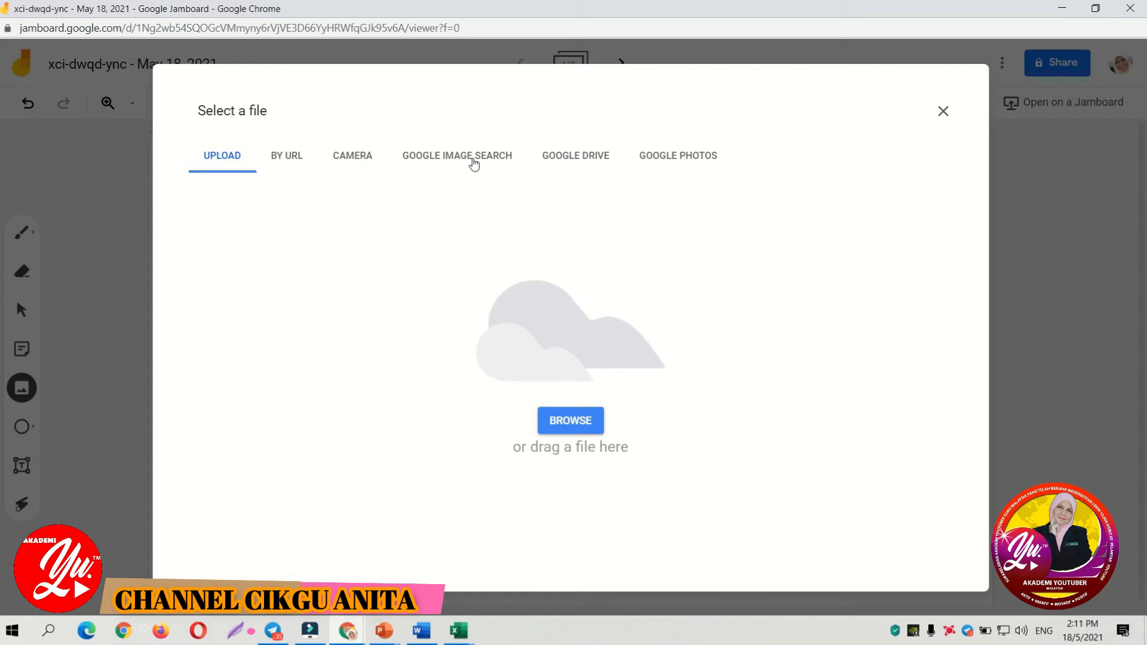
click(473, 156)
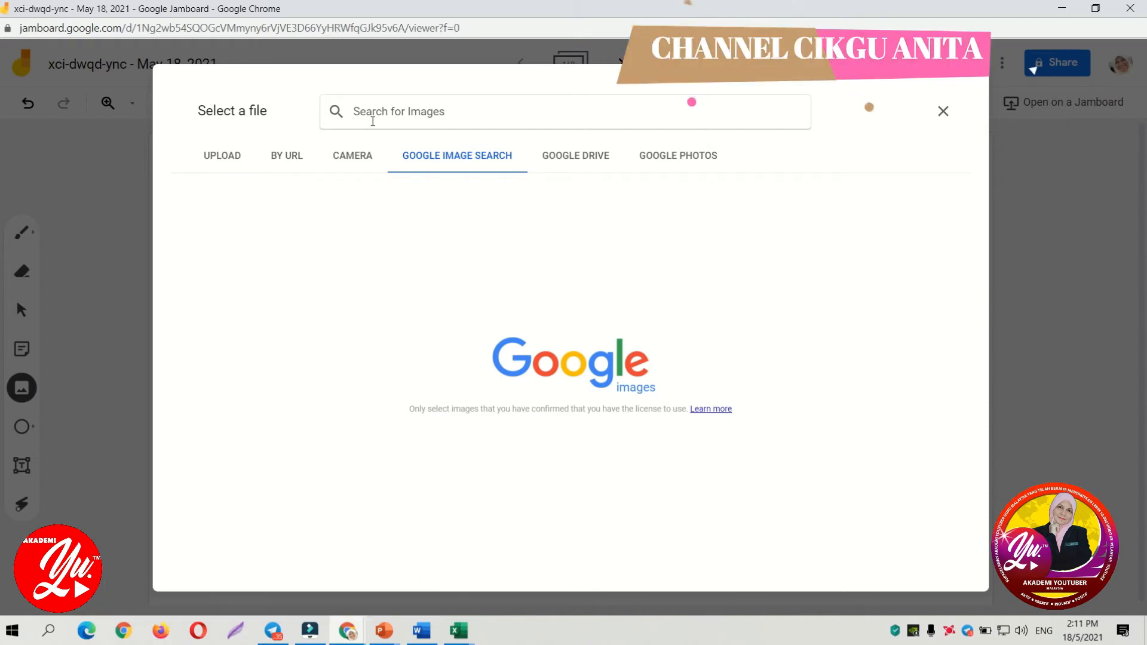
text(SEA)
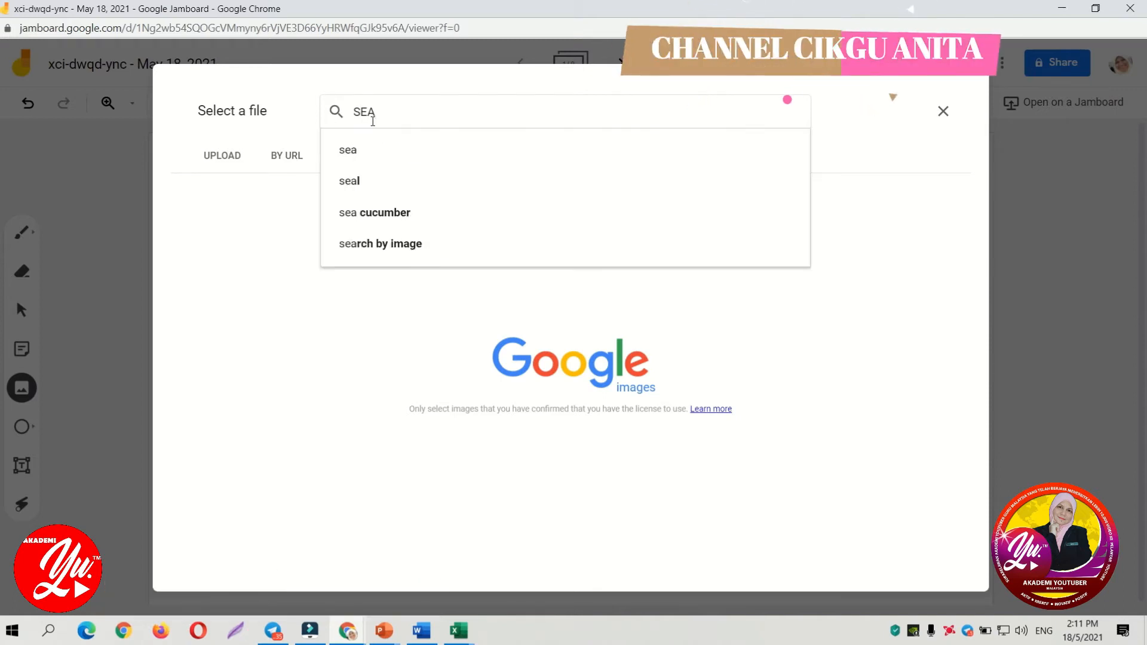
key(Return)
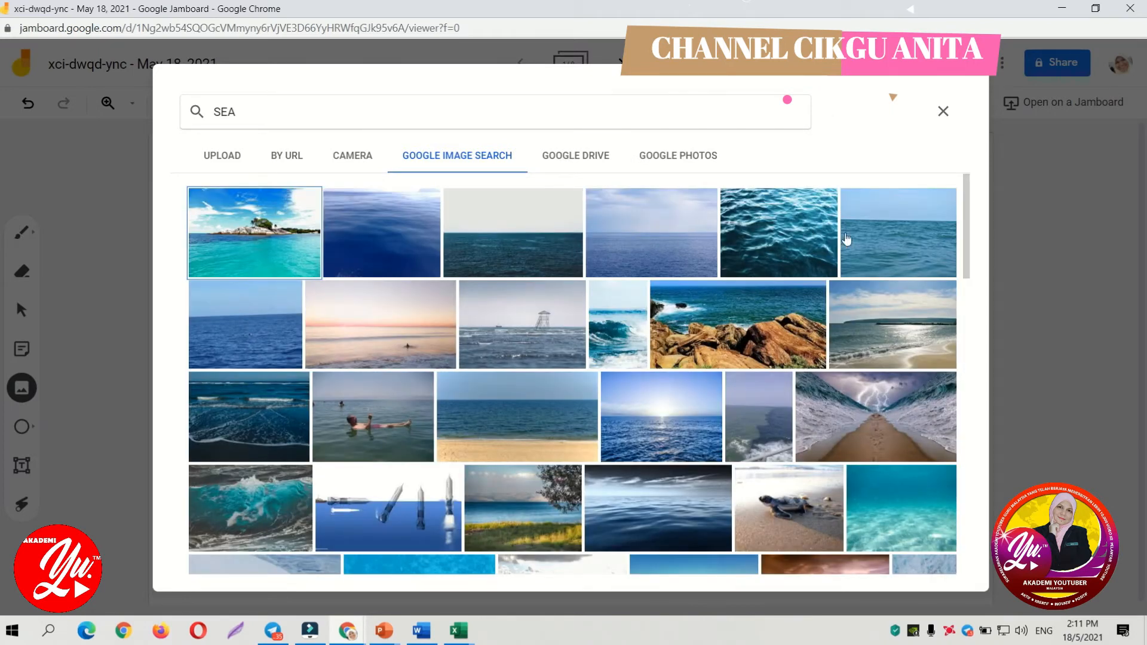
drag(977, 259, 996, 330)
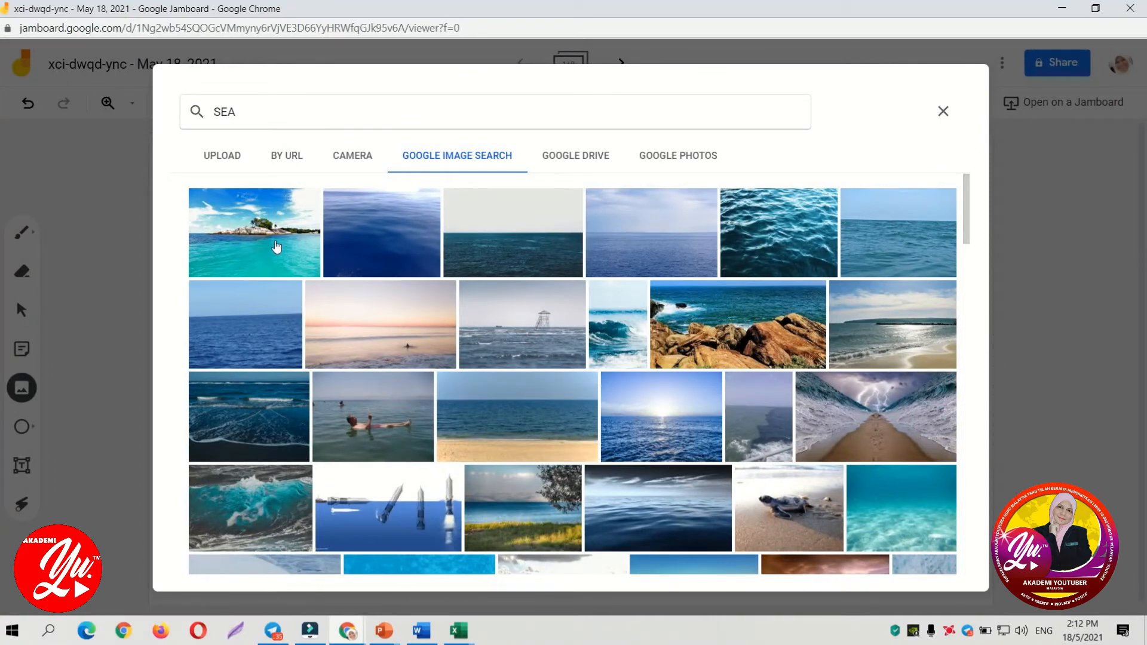
click(276, 246)
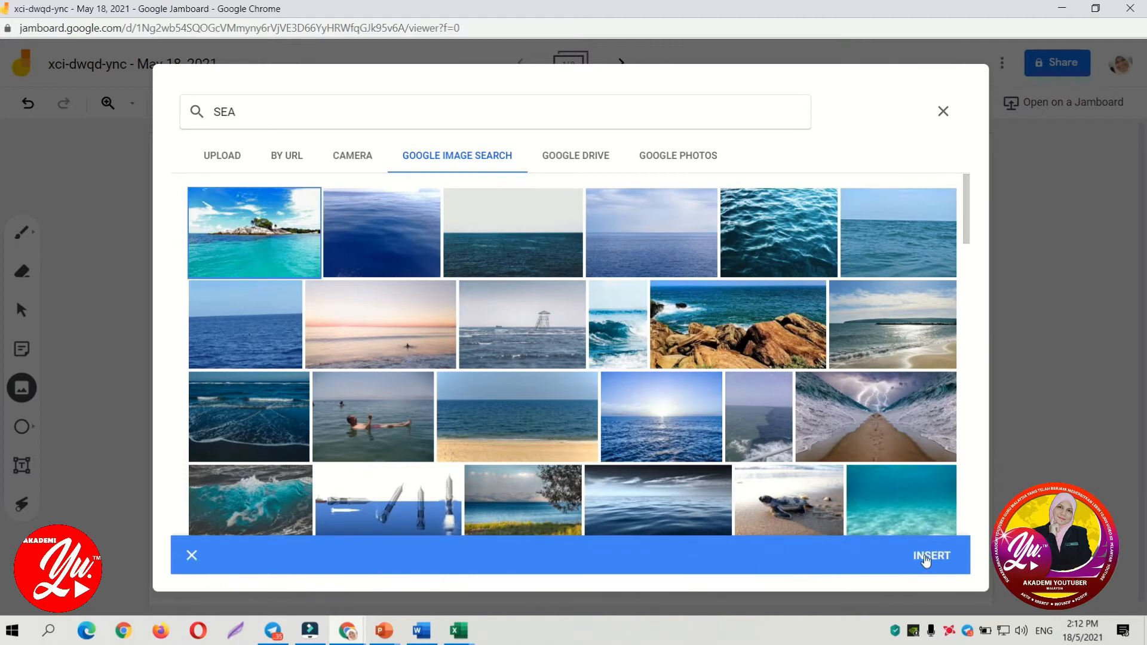
click(925, 558)
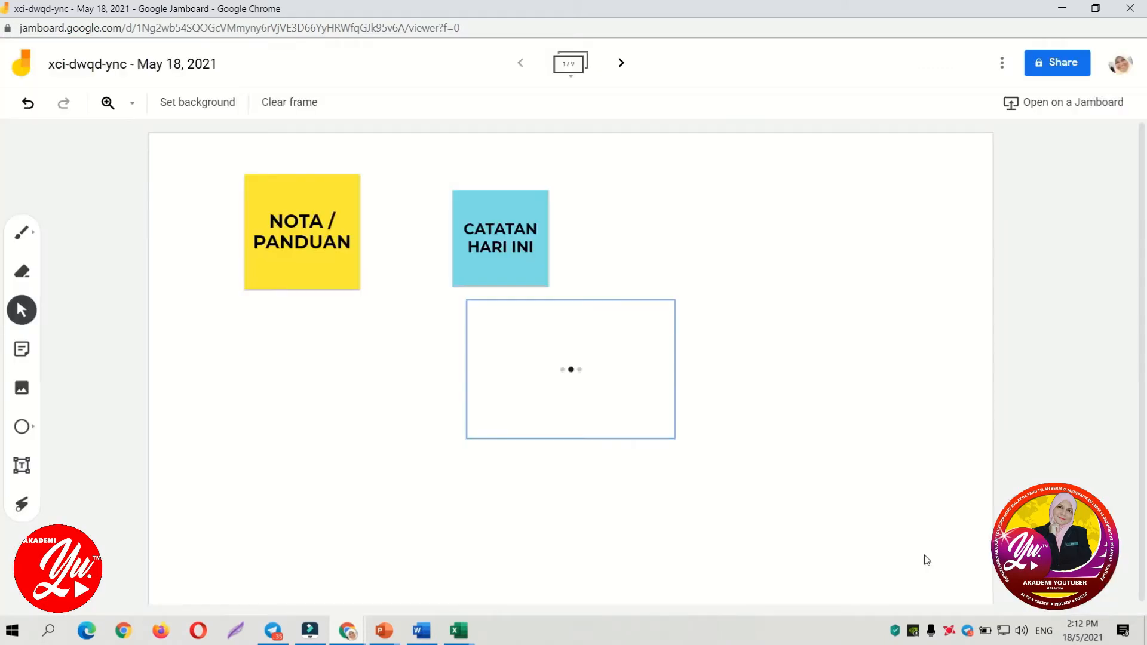
- Enlarge the island image and move it to the frame's upper-right area, viewing its ordering options without applying any
mouse_move(664, 436)
drag(668, 432, 850, 533)
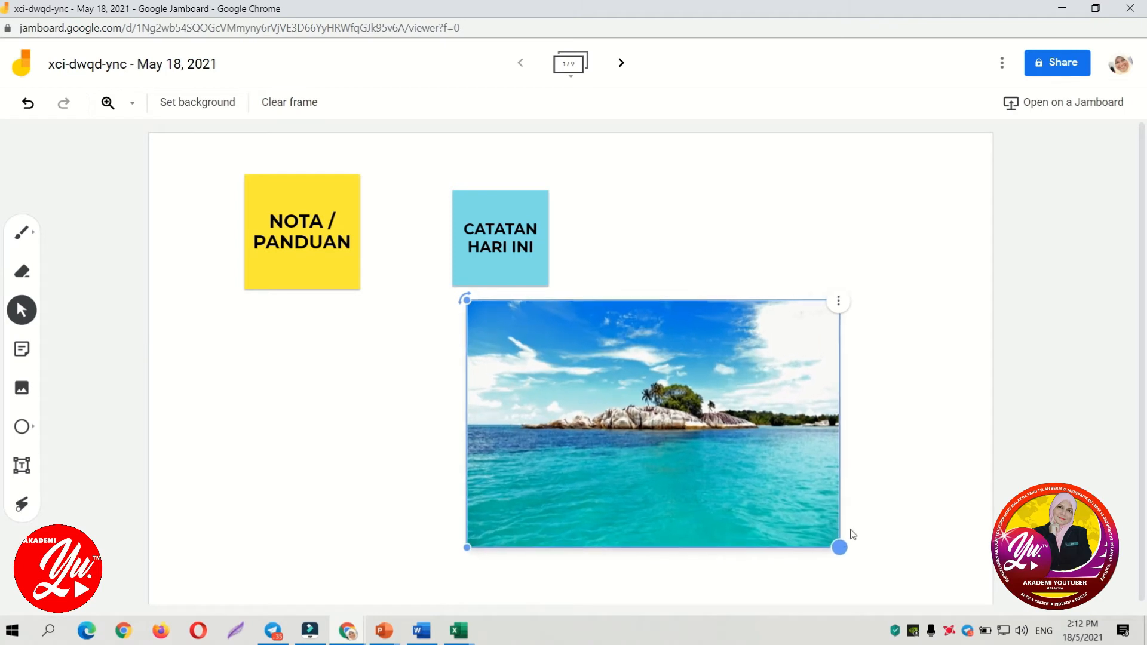
click(838, 301)
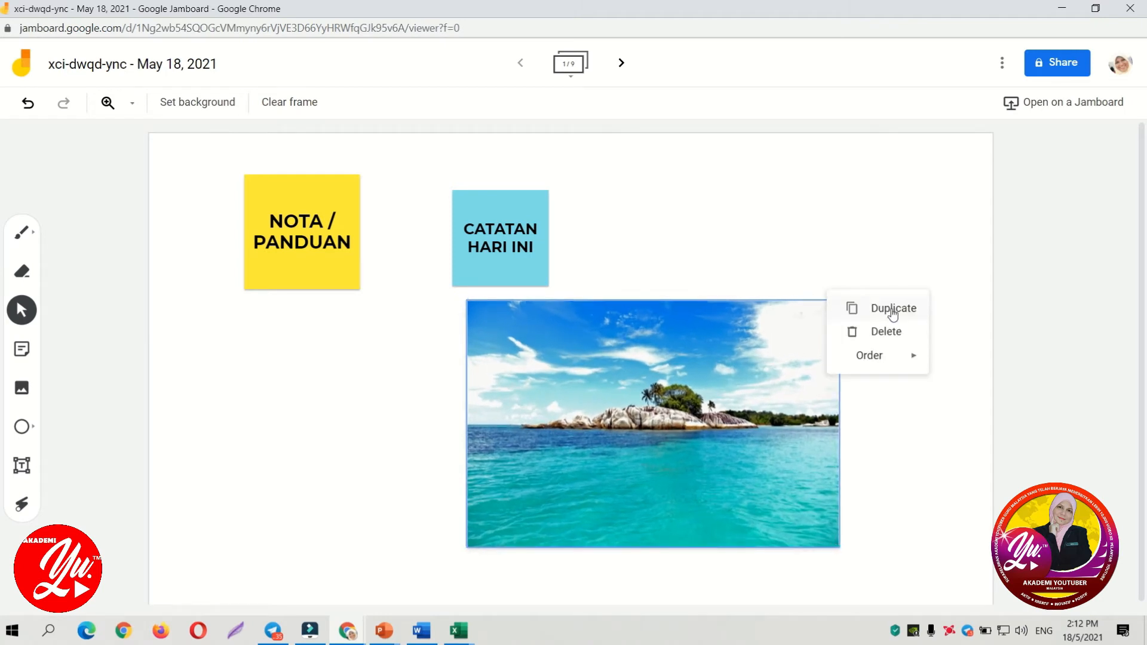
mouse_move(918, 367)
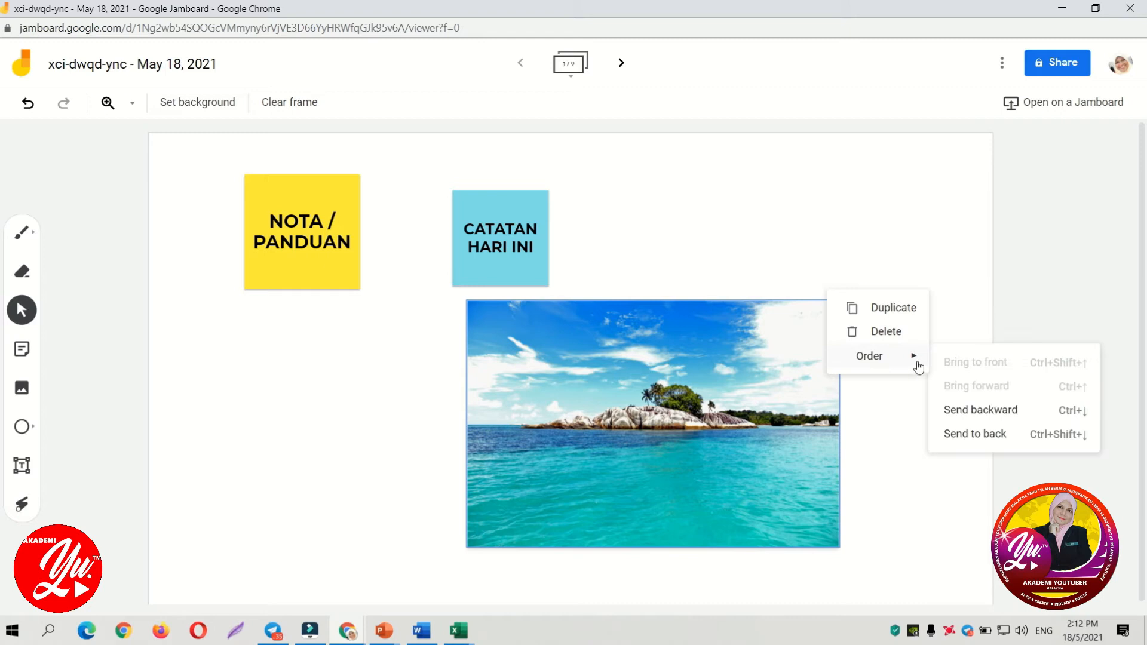
click(667, 382)
drag(666, 382, 793, 221)
click(320, 355)
- Bring the yellow "NOTA / PANDUAN" note to the front and place it over the island image's lower-left corner
drag(289, 250, 567, 370)
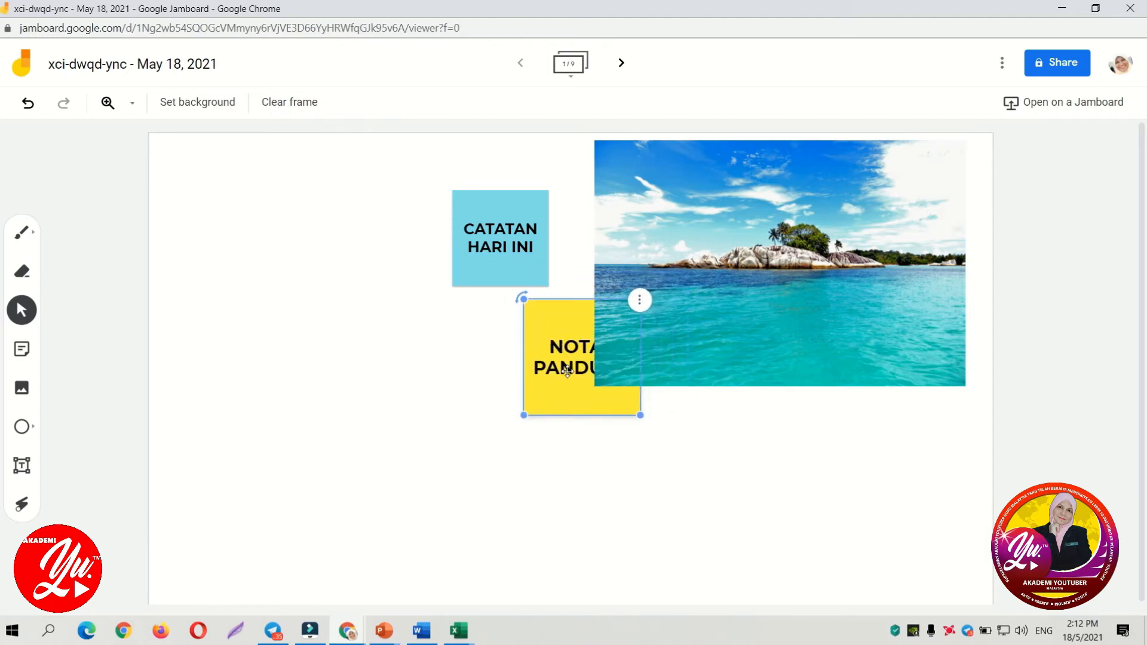
right_click(566, 370)
mouse_move(627, 463)
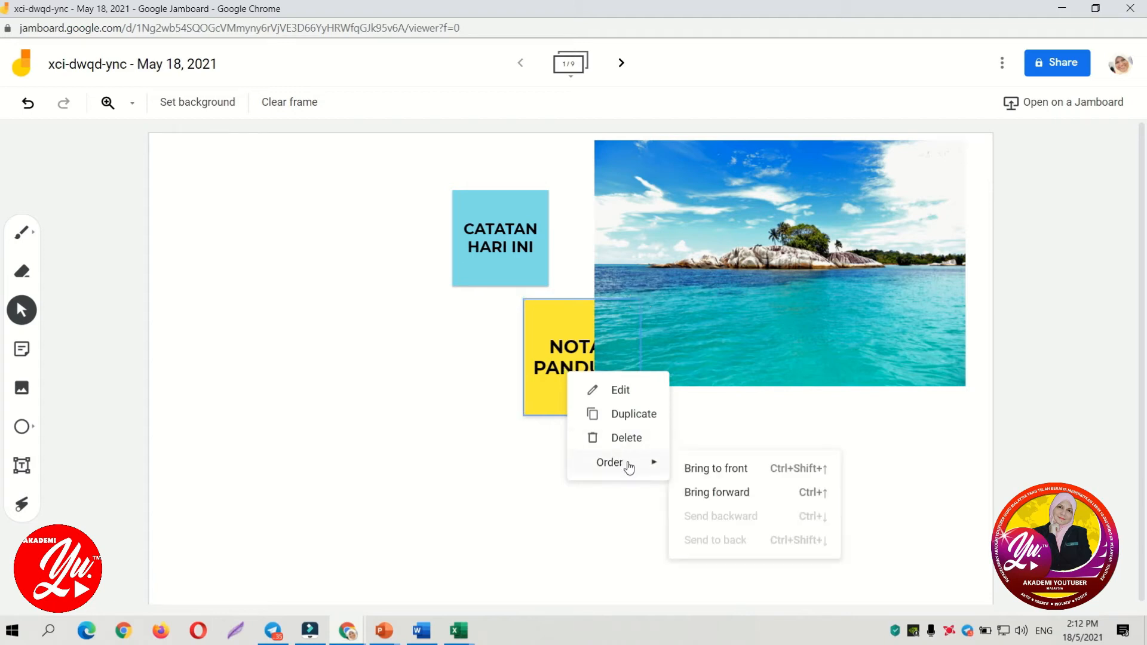
click(688, 469)
drag(593, 370, 662, 396)
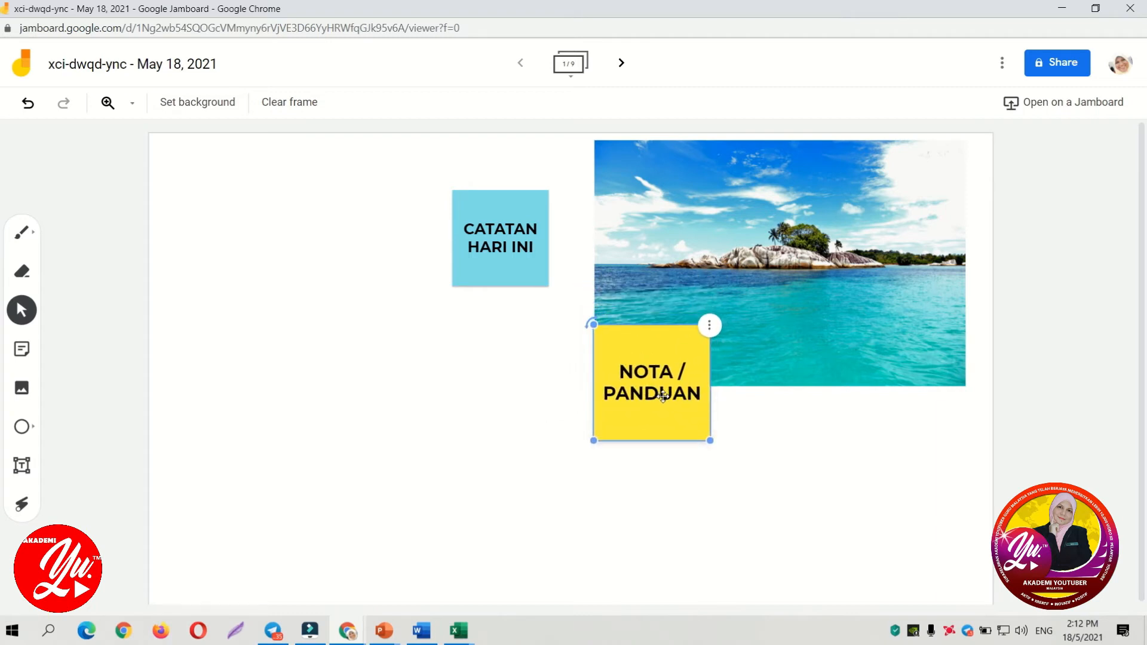
click(309, 391)
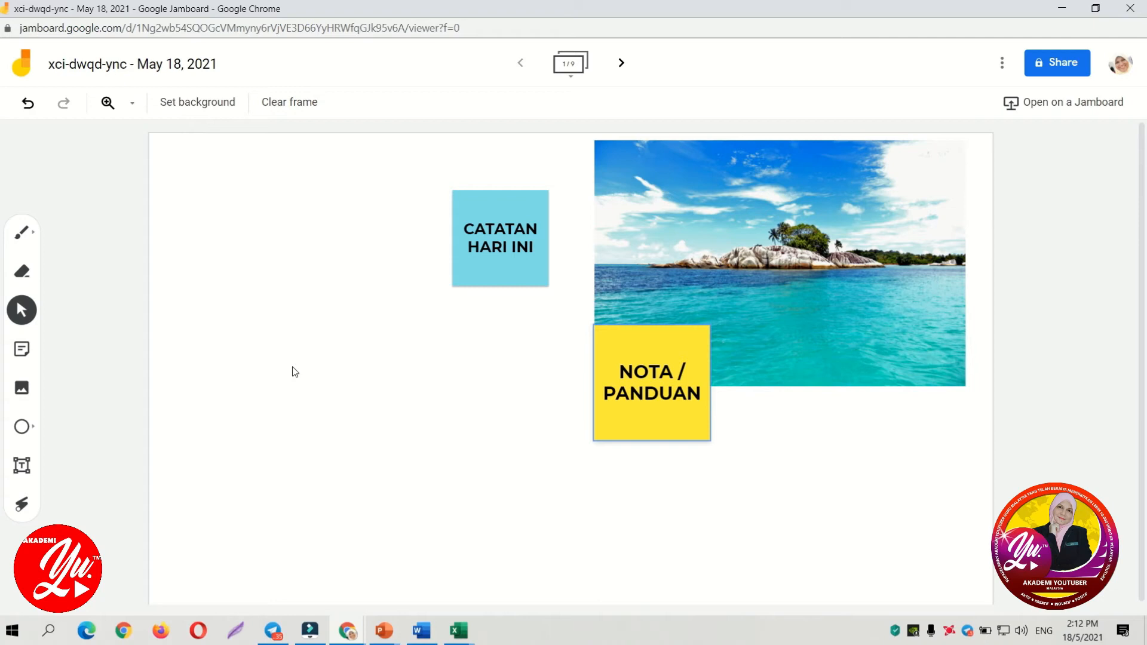
- Activate the circle shape tool for drawing on the first frame
click(35, 435)
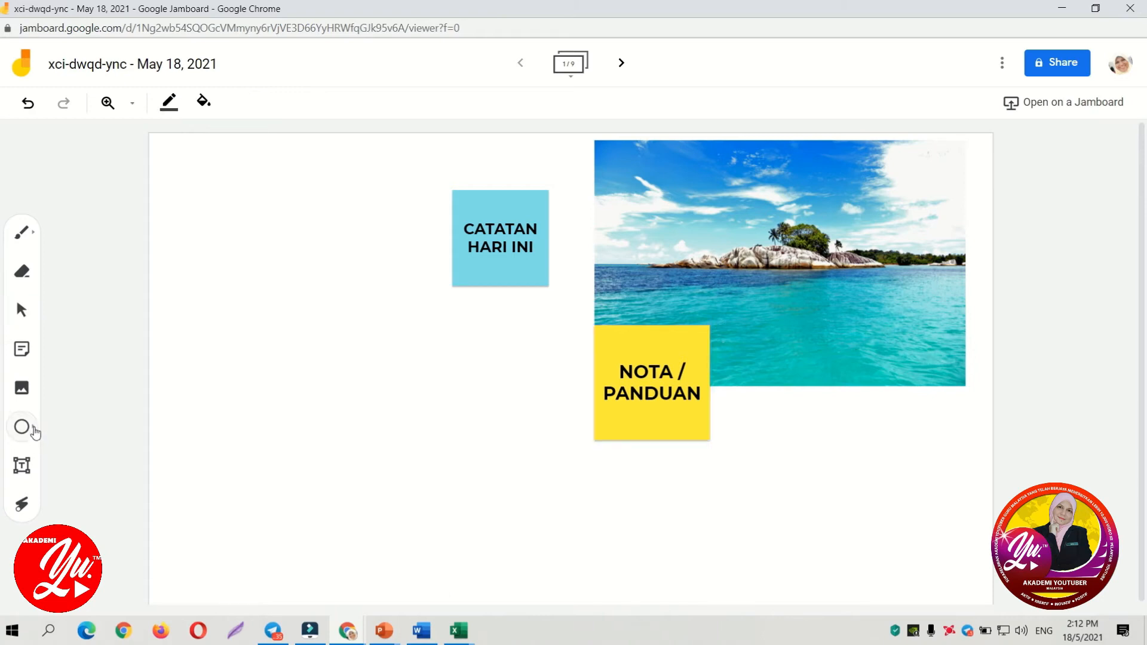